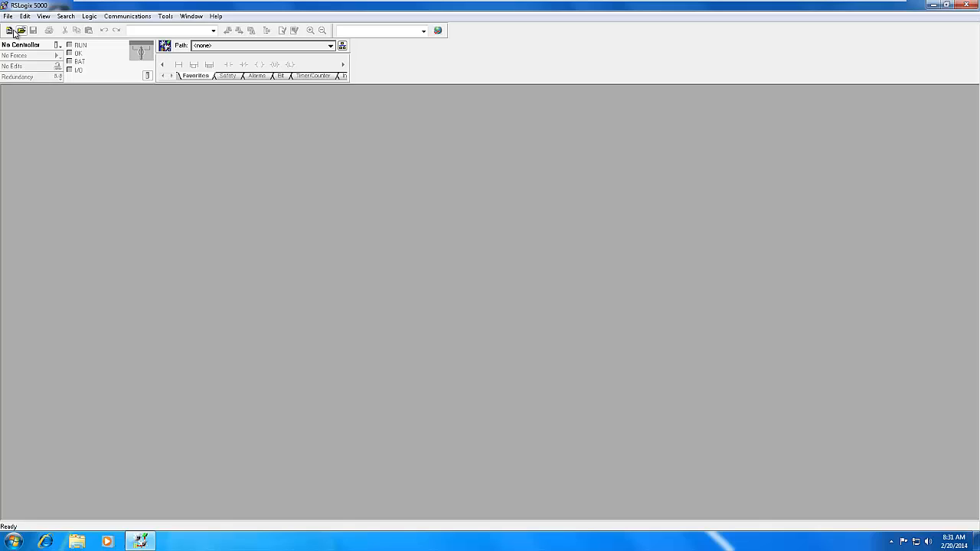
Step: Start a new project for a 1769-L16ER-BB1B CompactLogix 5370 controller at revision 20
left_click(10, 31)
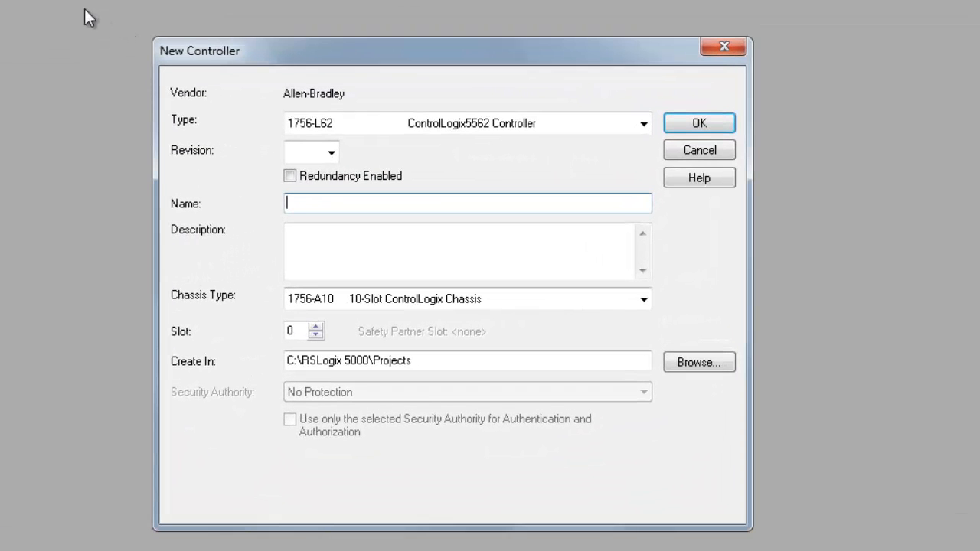
left_click(423, 130)
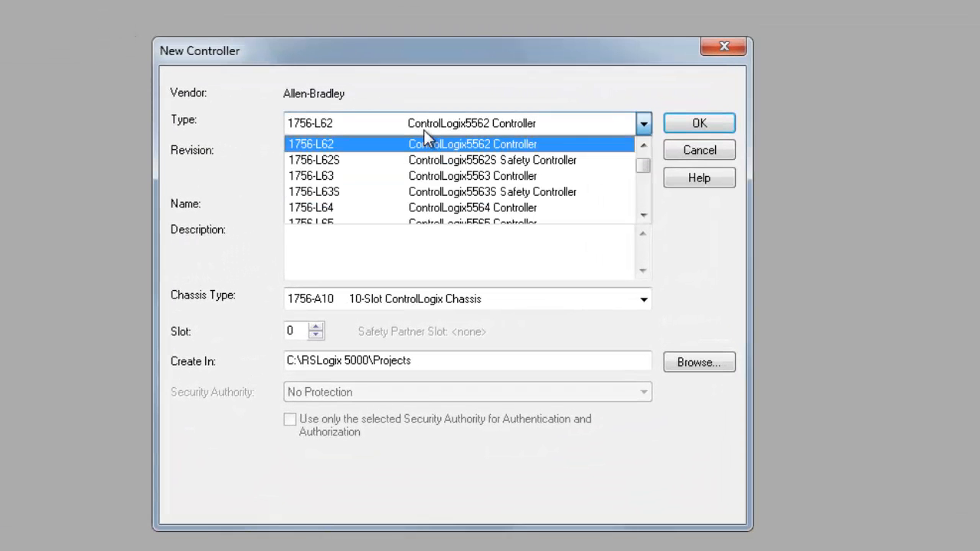
scroll(423, 129, "down", 5)
scroll(423, 129, "down", 5)
scroll(423, 129, "down", 5)
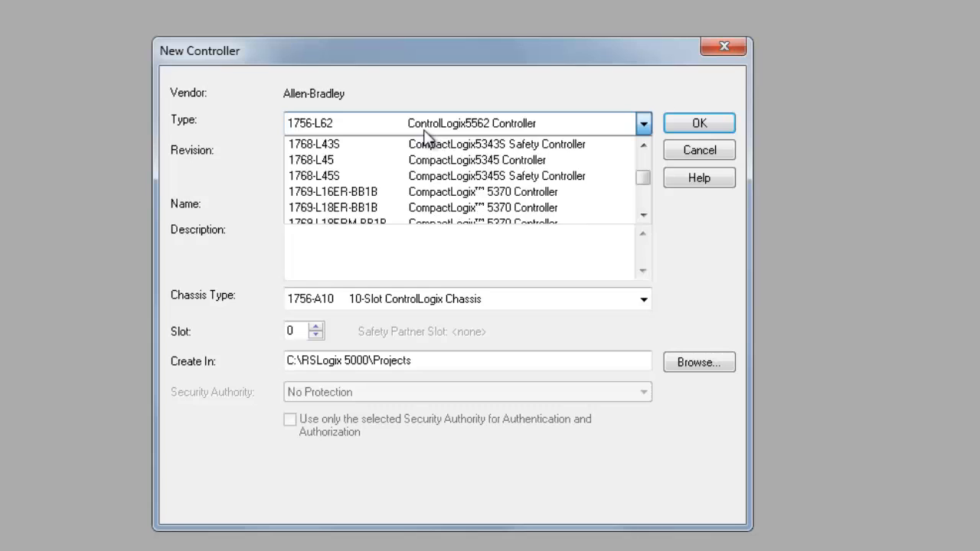
scroll(427, 135, "down", 3)
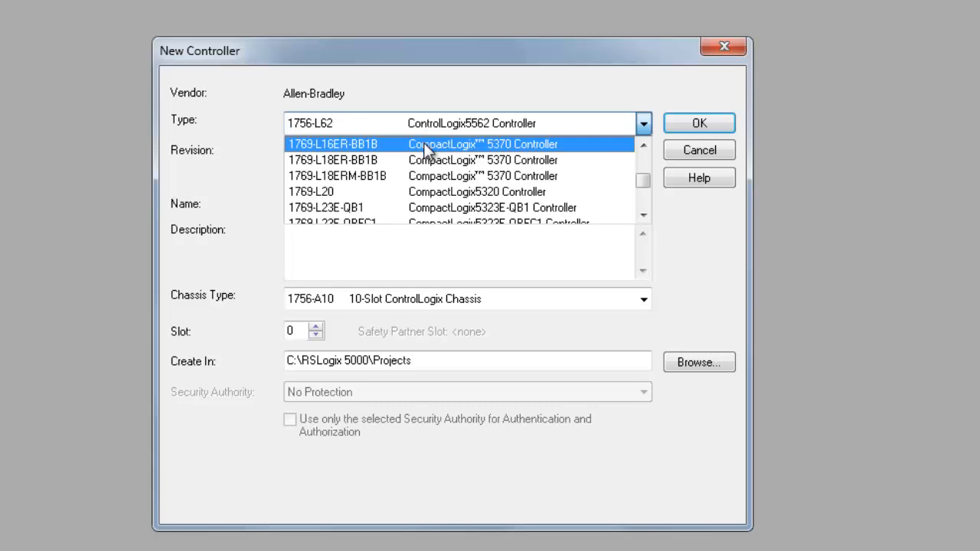
left_click(427, 145)
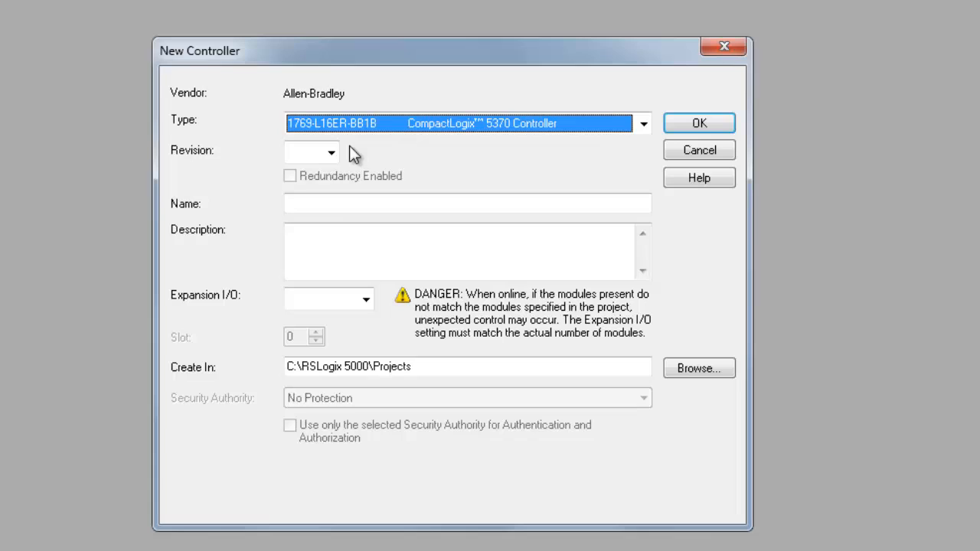
left_click(330, 151)
left_click(306, 268)
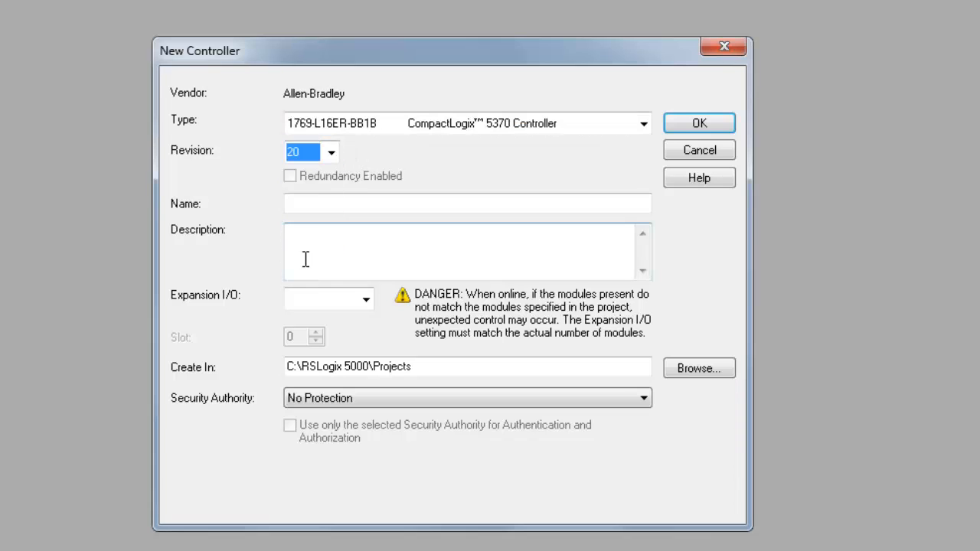
Step: Name the controller ILX34_MBS and set expansion I/O to 1 module
left_click(467, 203)
type("LX")
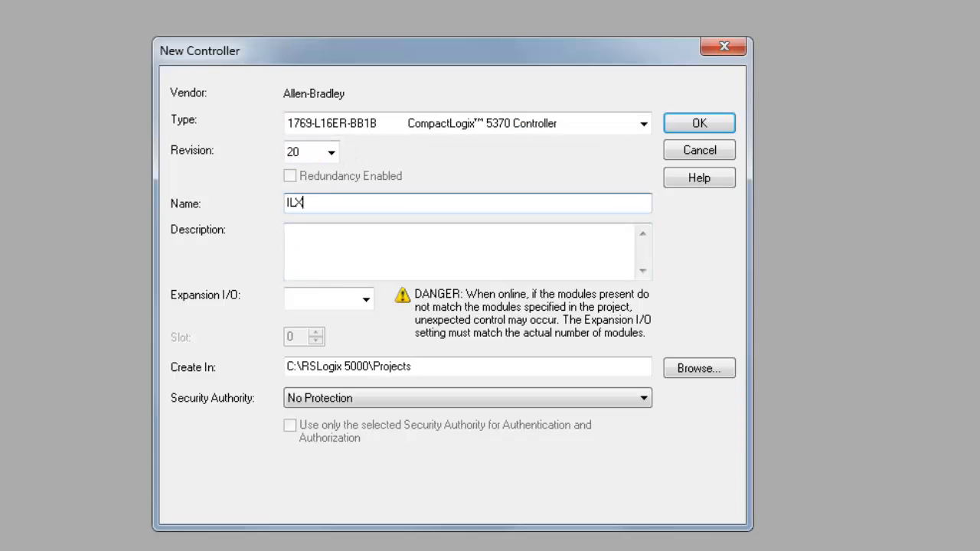
type("34_MB")
type("S")
left_click(364, 299)
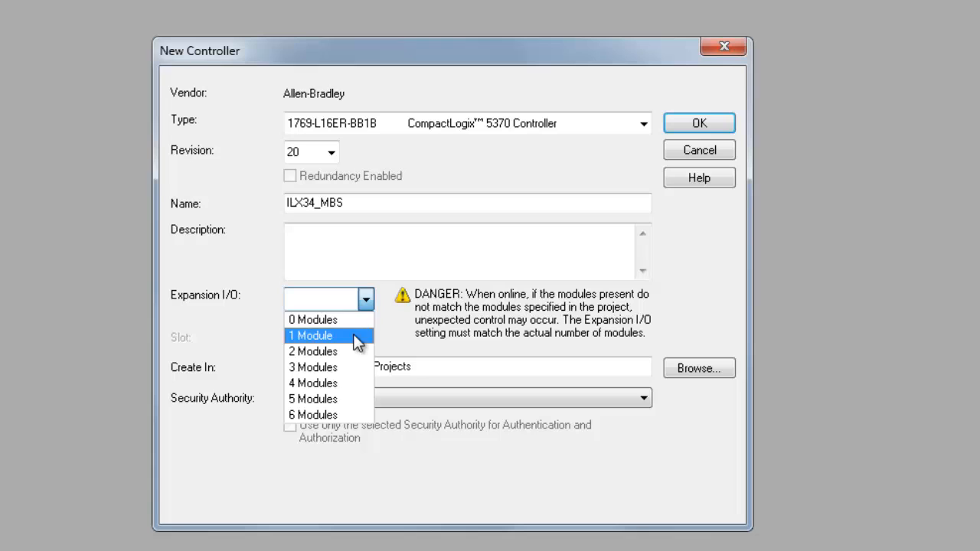
left_click(329, 335)
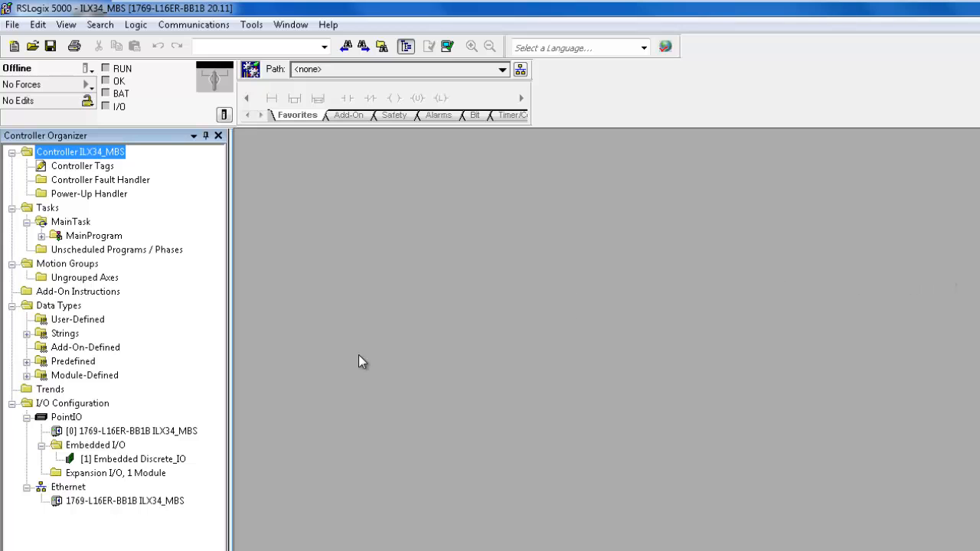
Step: Add a Generic 1734 Module from the Other category to the expansion I/O
right_click(115, 472)
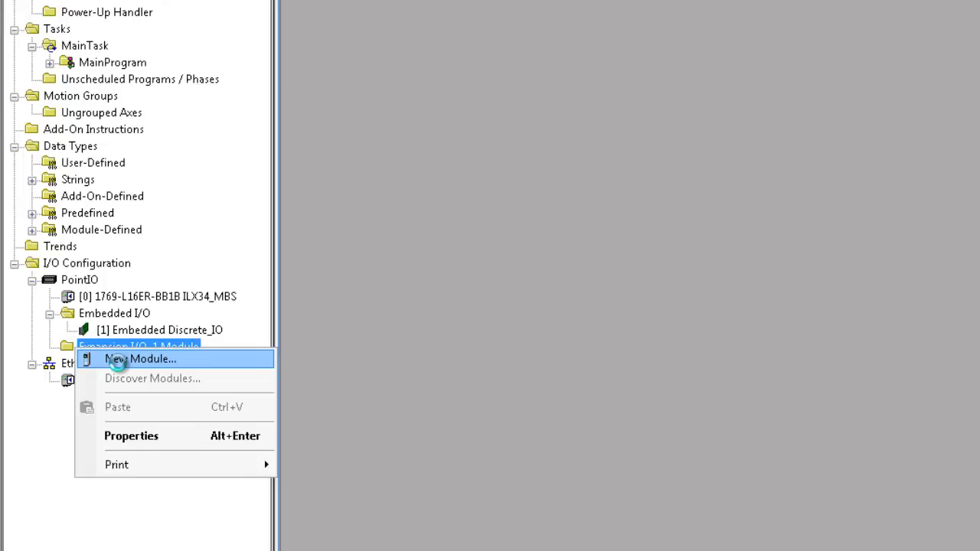
left_click(189, 294)
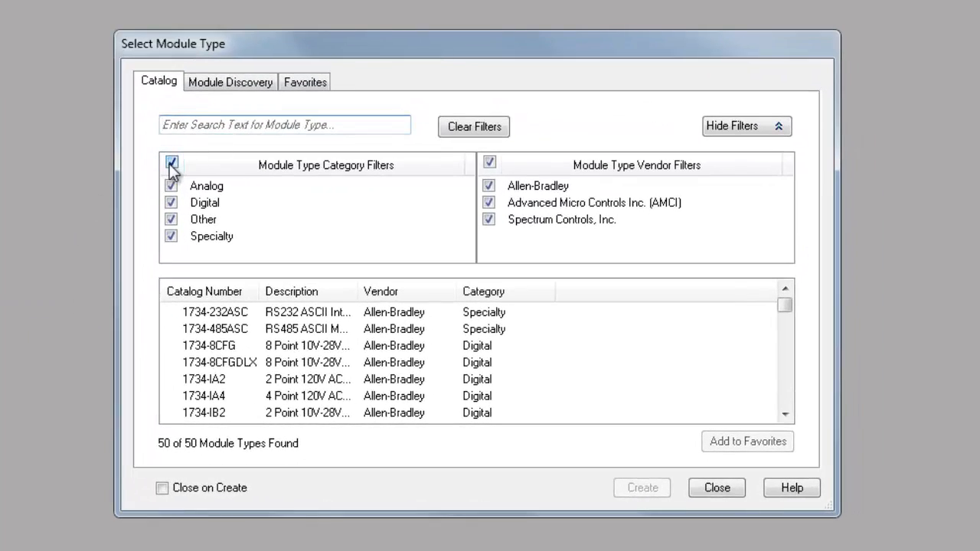
left_click(171, 163)
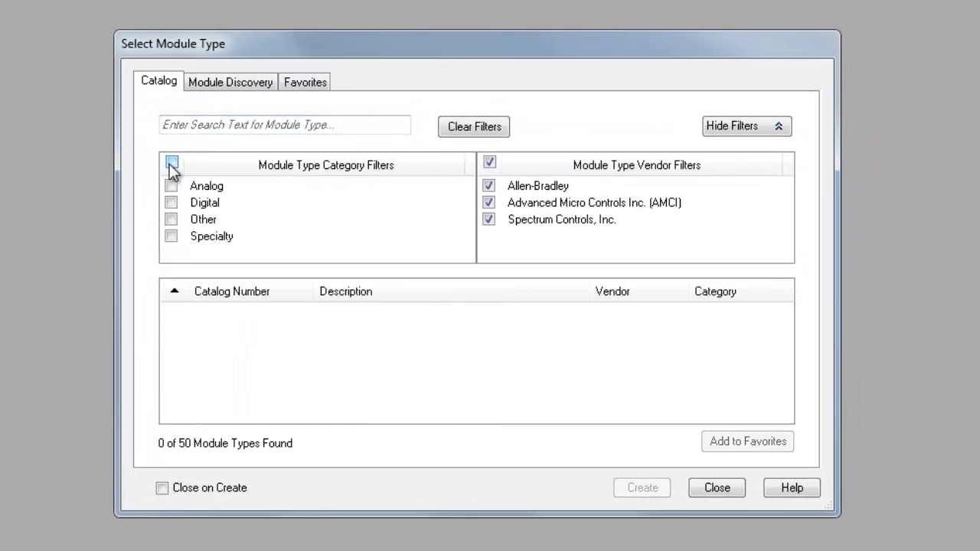
left_click(170, 219)
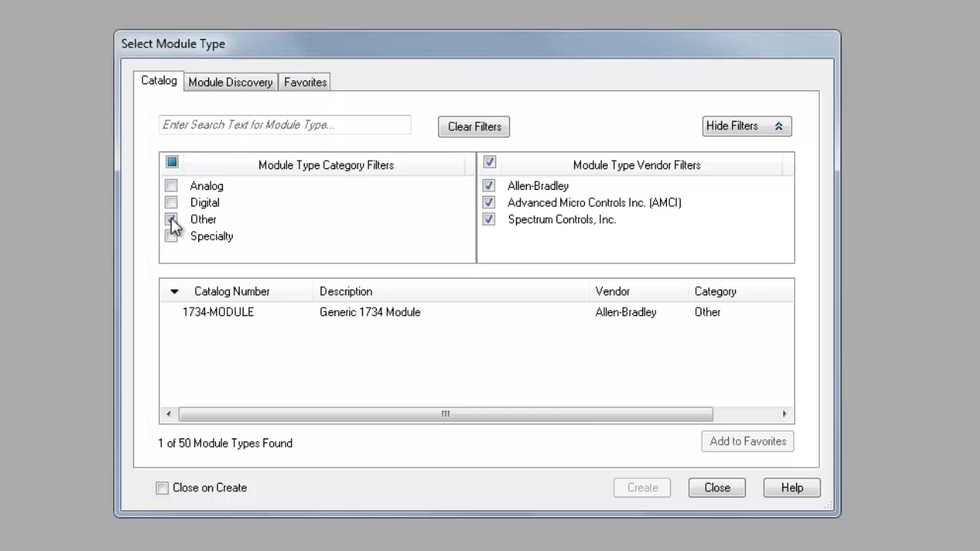
left_click(196, 315)
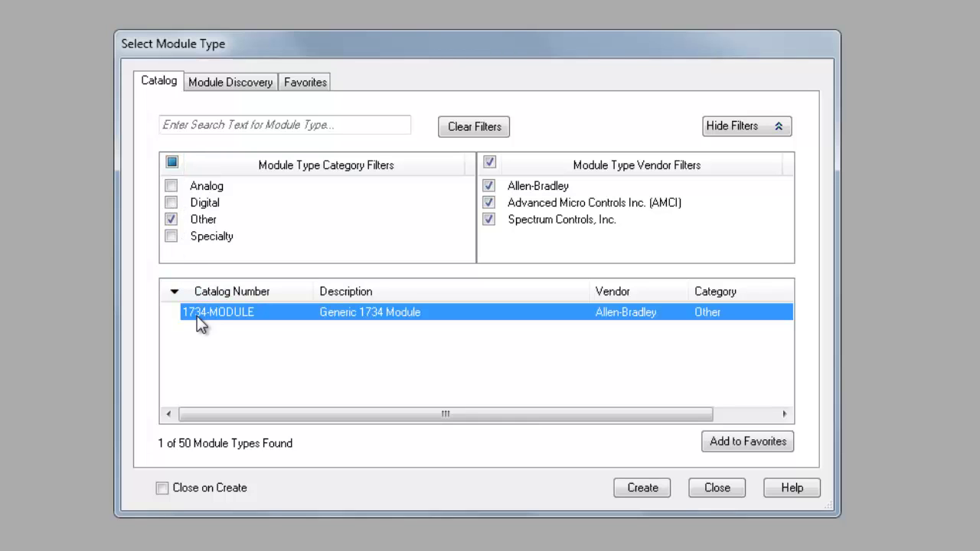
left_click(659, 486)
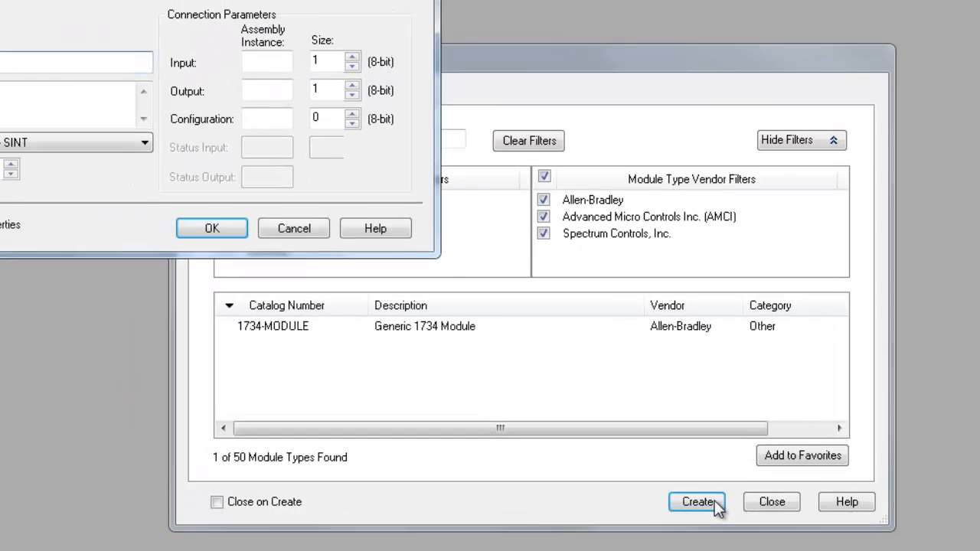
type("ILX")
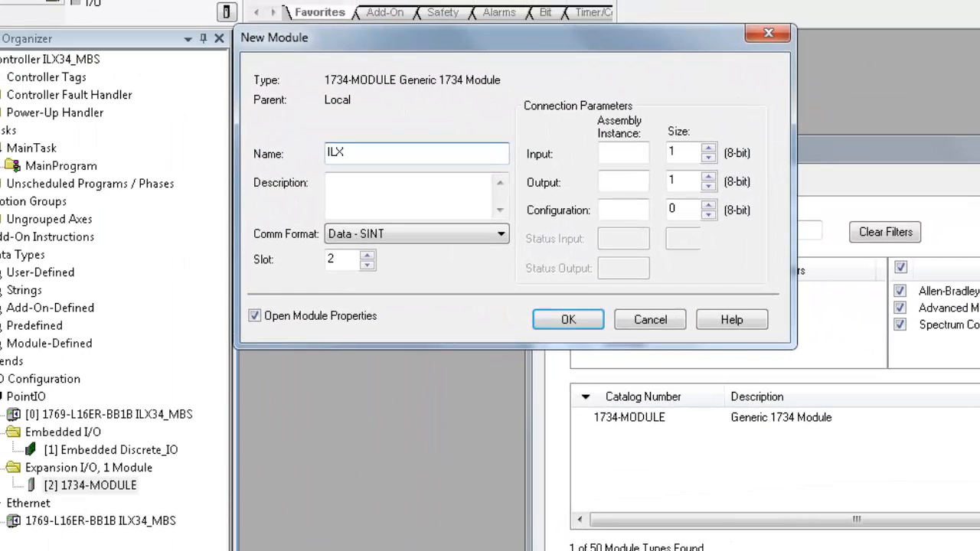
type("34")
type("_")
type("MB")
type("S")
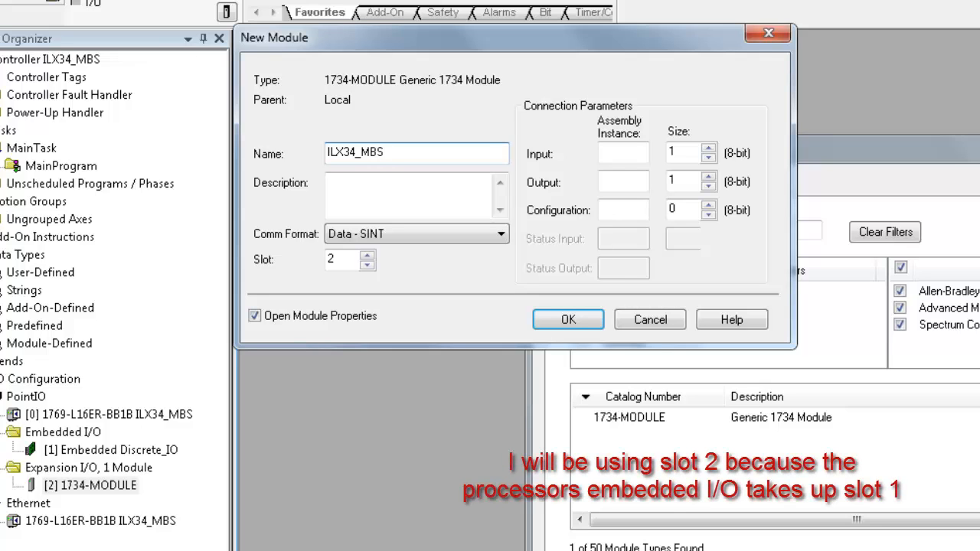
Step: Set the module's assembly instances to 107/108/103 with sizes 90/82/38
left_click(616, 156)
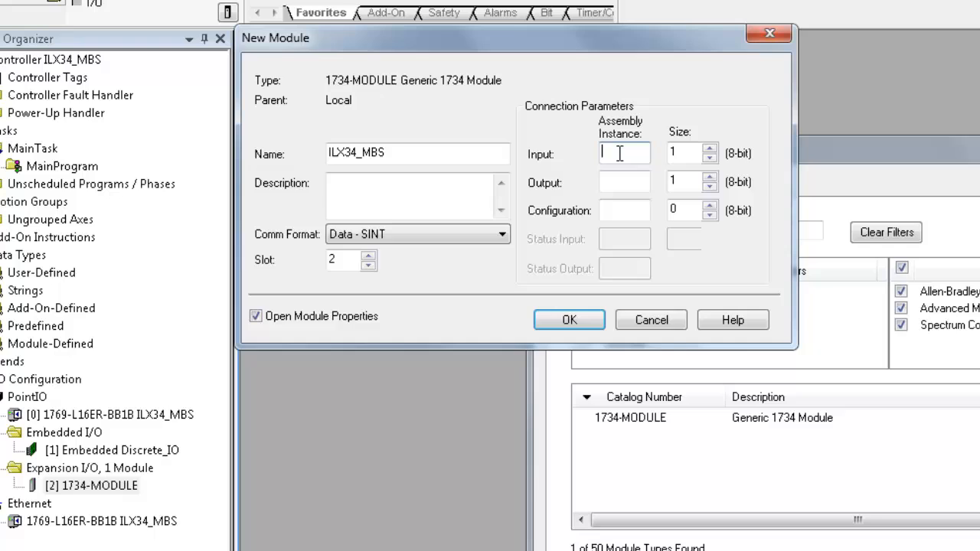
type("10")
type("7")
key("Tab")
type("90")
key("Tab")
type("108")
key("Tab")
type("82")
key("Tab")
type("10")
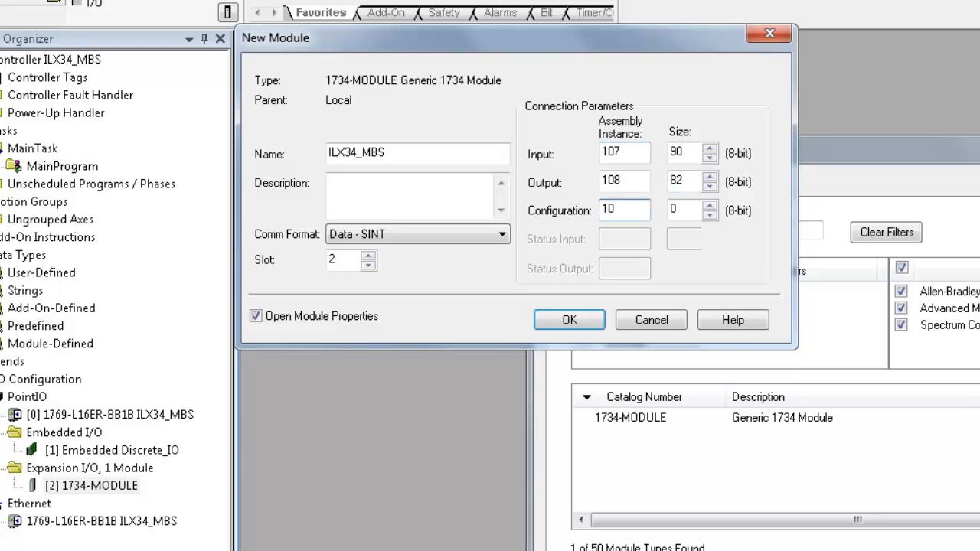
type("3")
key("Tab")
type("38")
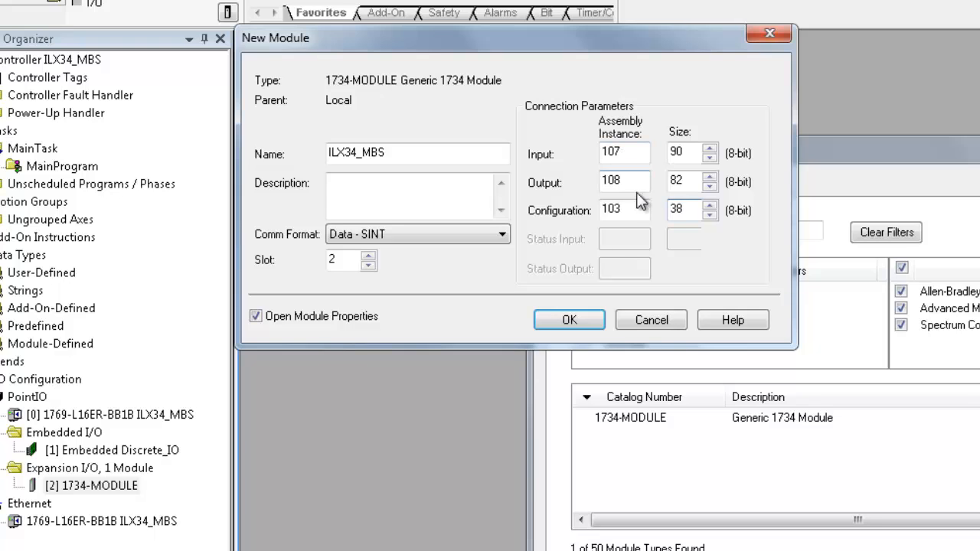
Step: Confirm the new module and close its properties, leaving defaults
left_click(567, 321)
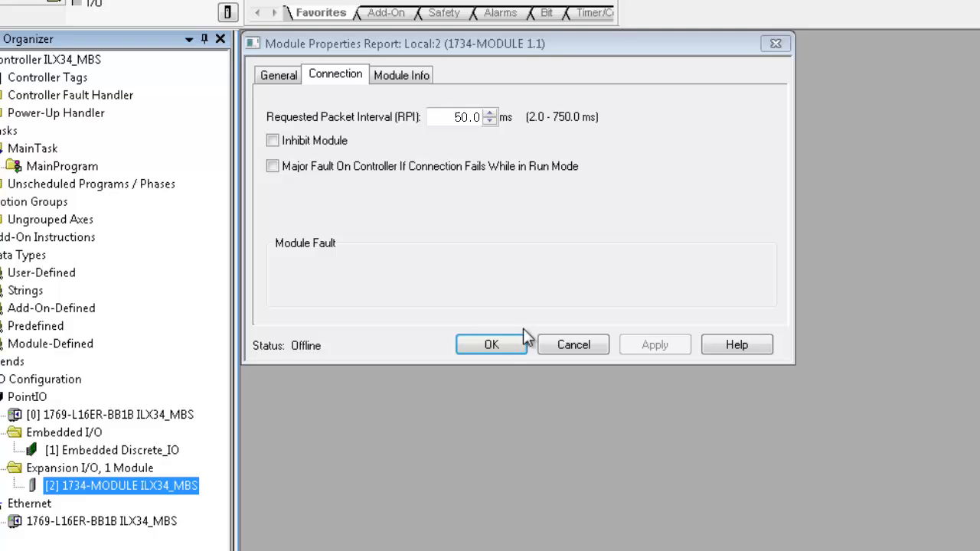
left_click(505, 346)
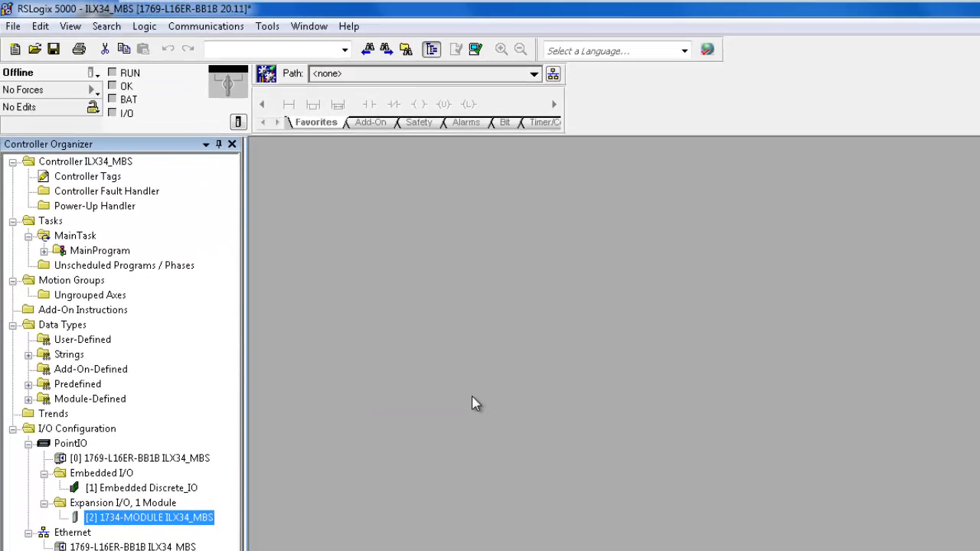
Step: Open MainRoutine of MainProgram in the ladder editor
left_click(44, 251)
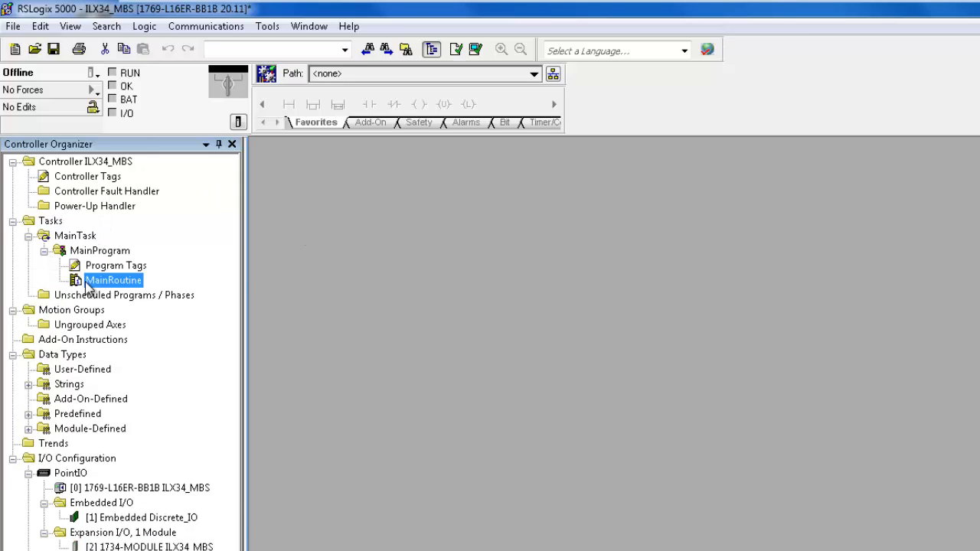
right_click(107, 280)
left_click(124, 292)
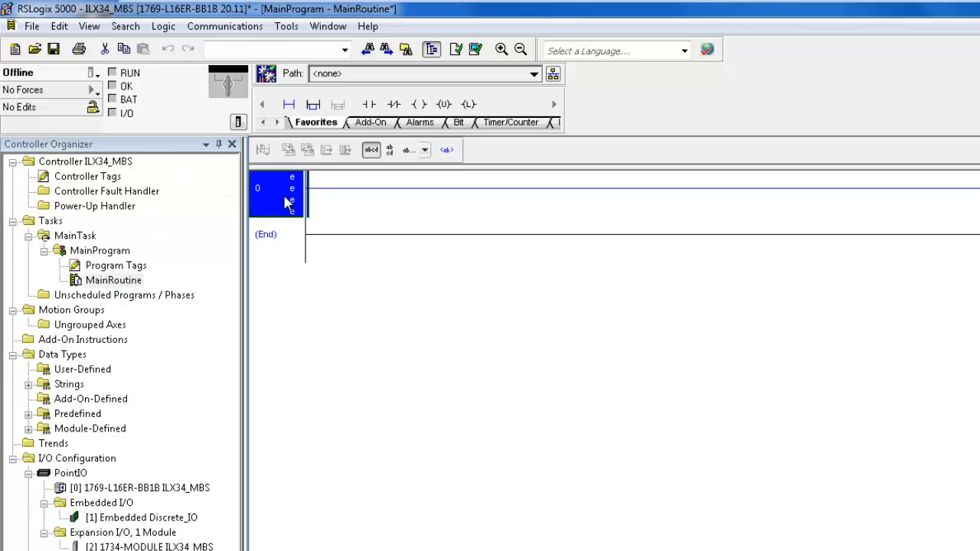
Step: Import rungs after rung 0 from the ILX34-MBS add-on .L5X file on the Desktop
right_click(291, 200)
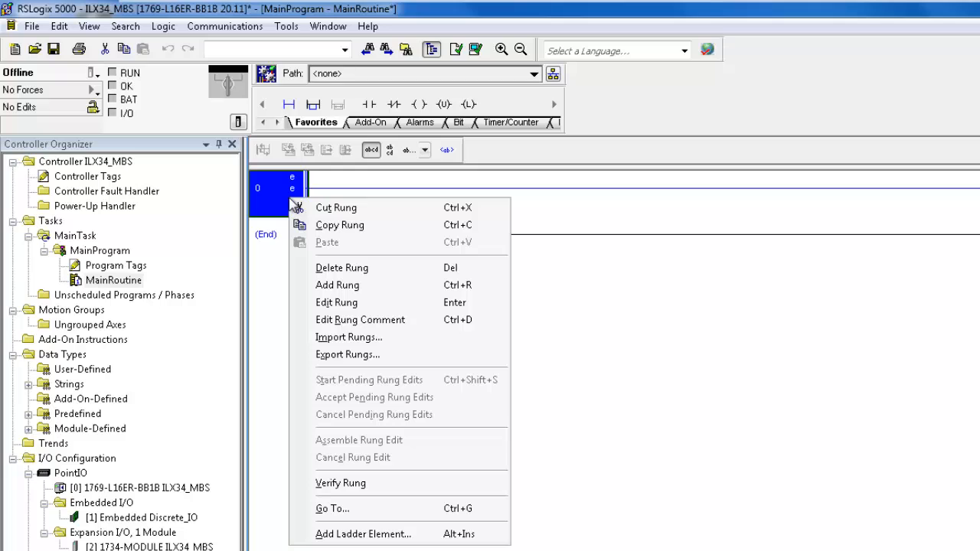
left_click(344, 337)
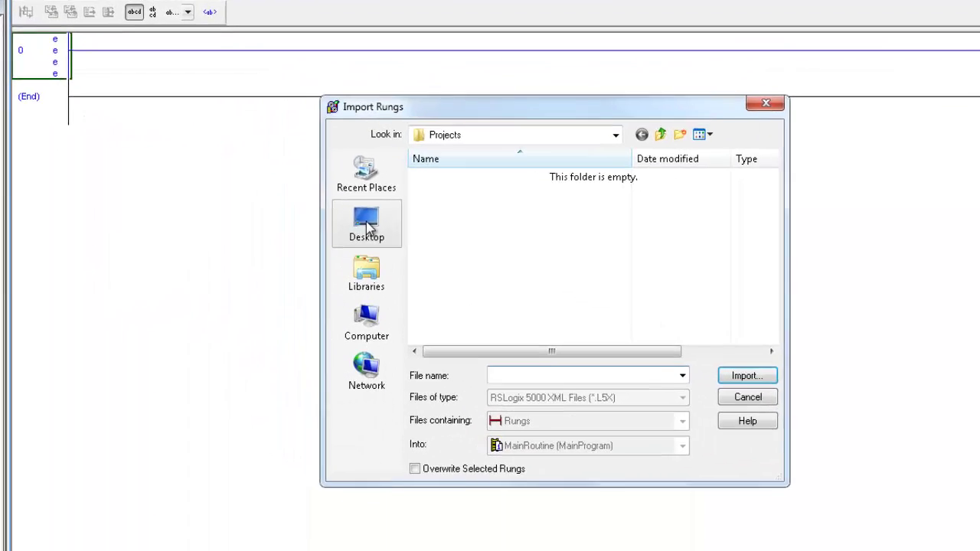
left_click(341, 211)
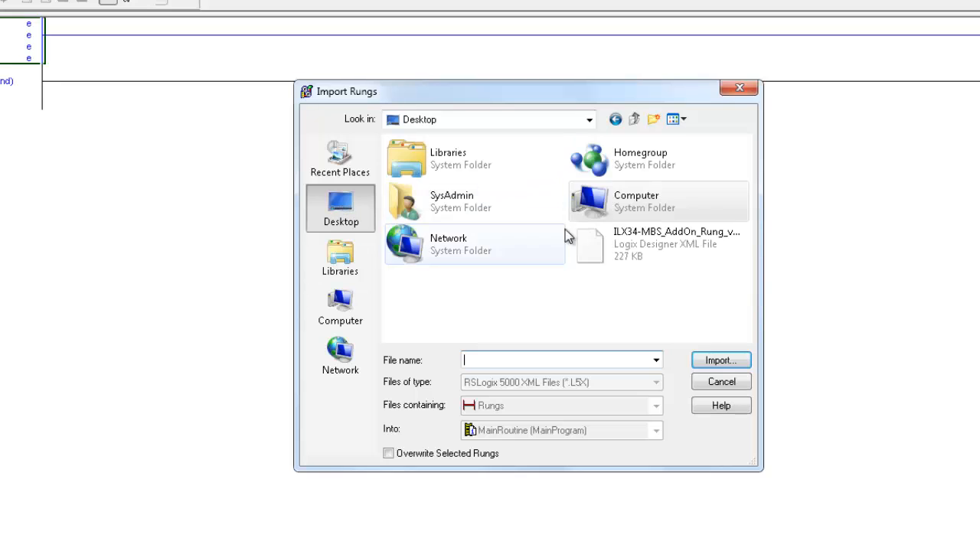
left_click(639, 249)
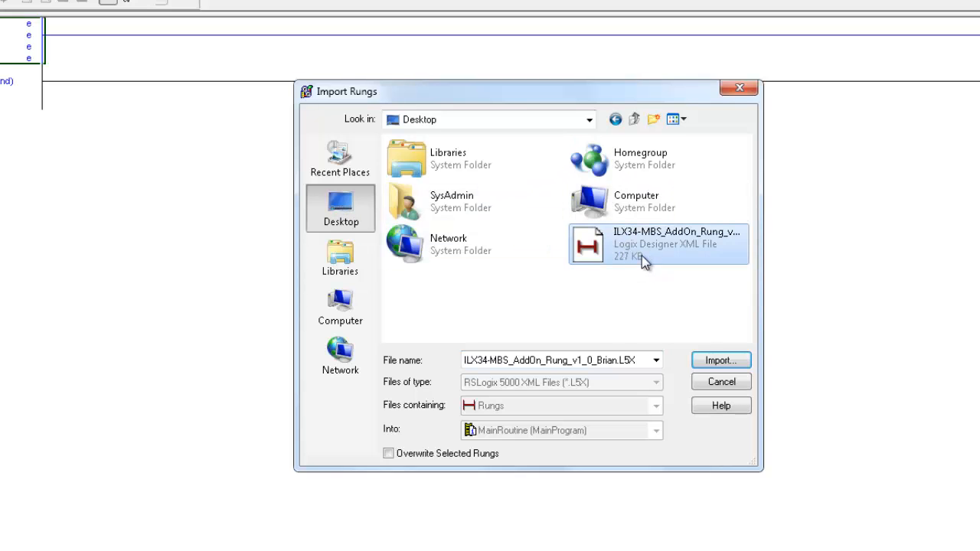
left_click(718, 361)
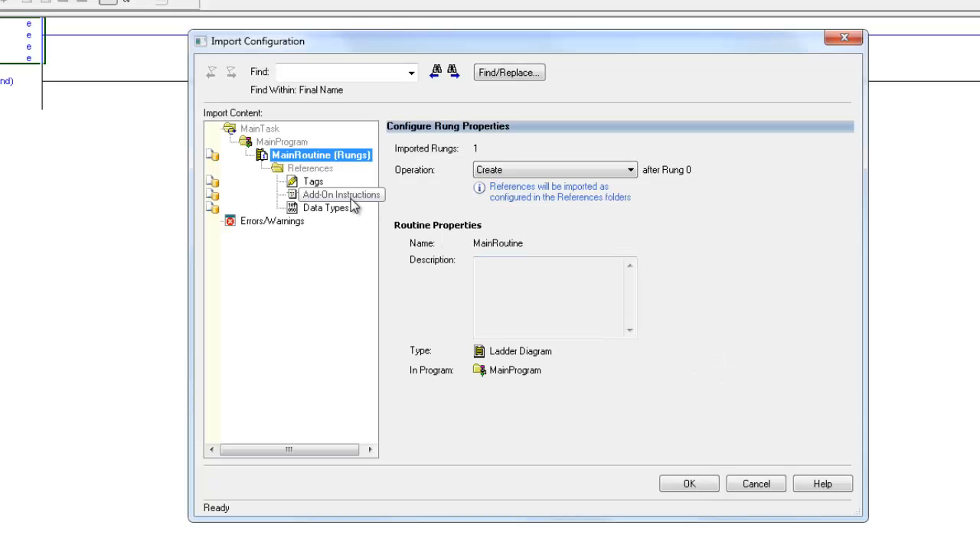
Step: Review the tag references and perform the import of the add-on rung
left_click(313, 181)
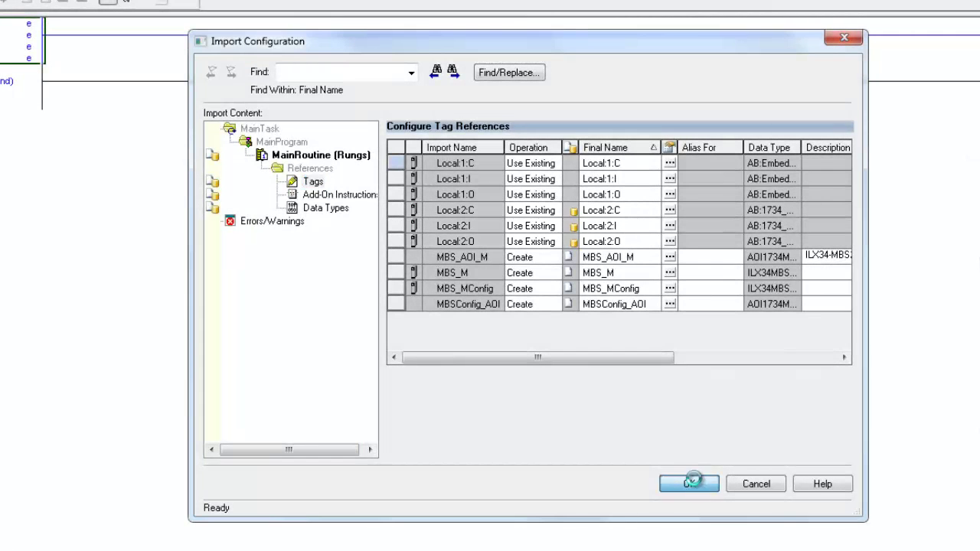
left_click(689, 483)
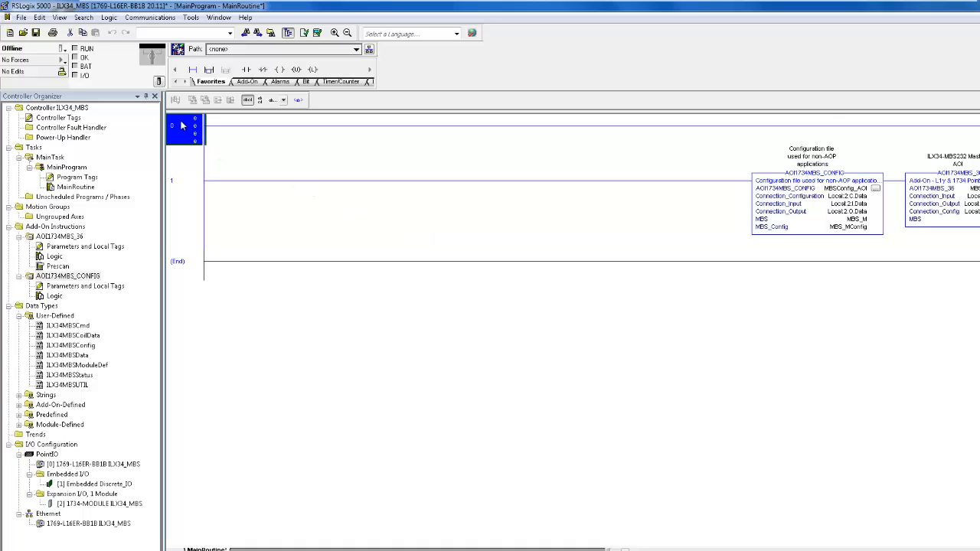
Step: Delete the empty rung 0 and bring up the controller-scoped tags
key("Delete")
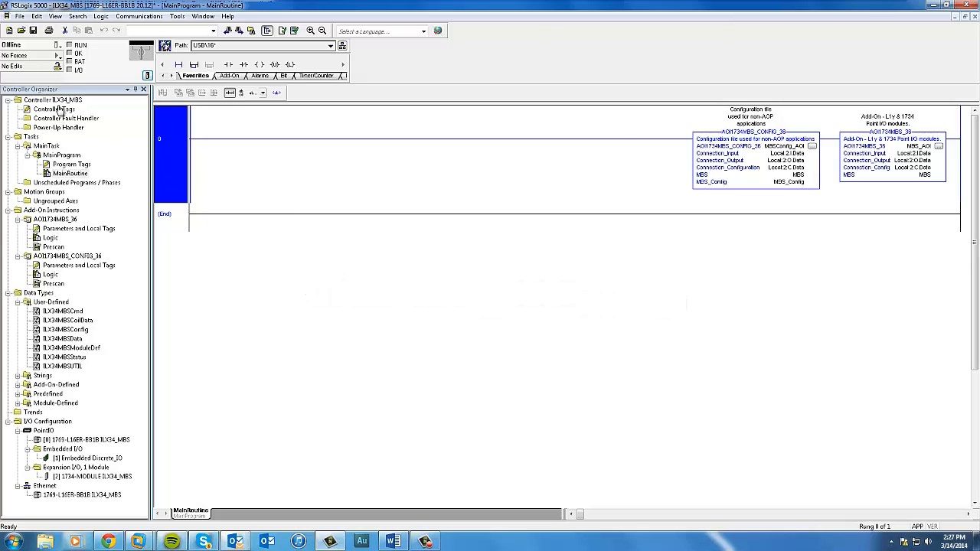
left_click(60, 108)
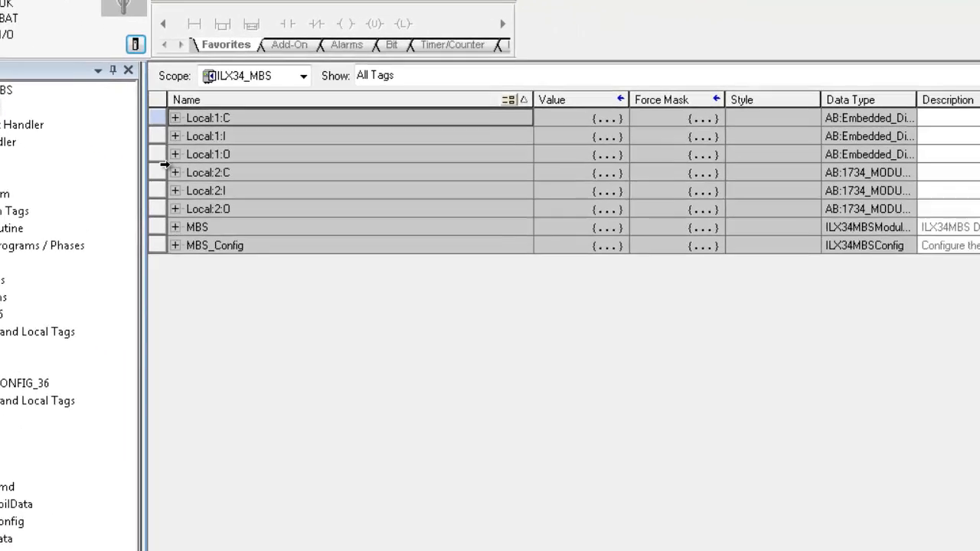
left_click(191, 245)
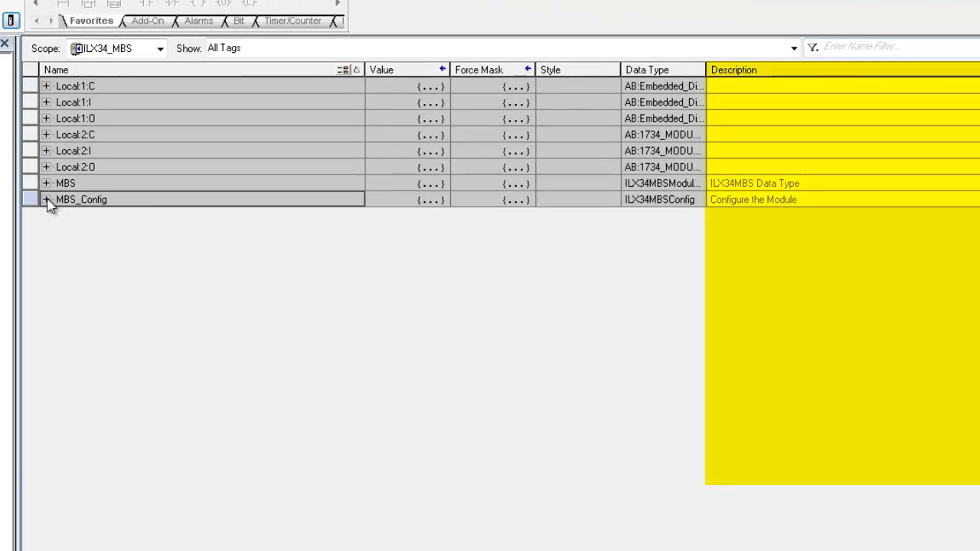
left_click(46, 200)
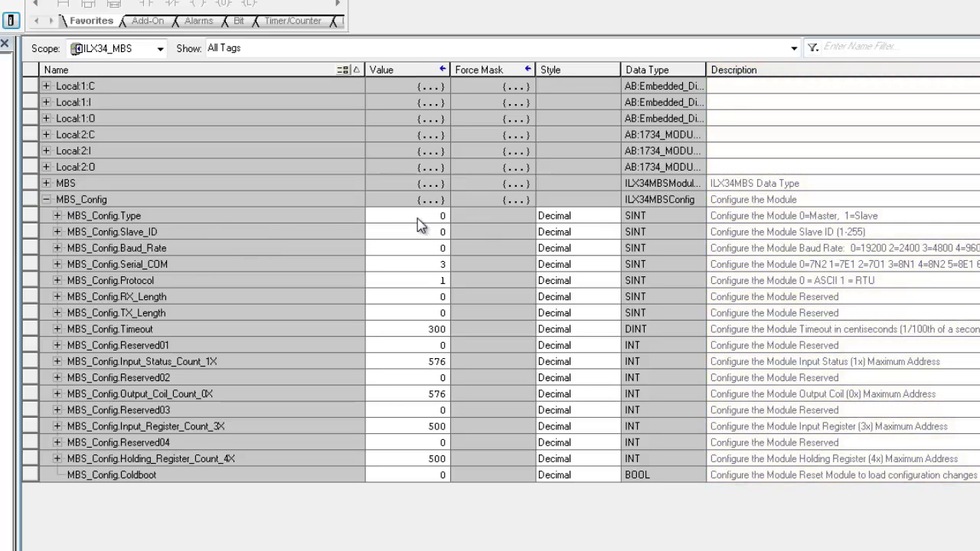
left_click(417, 218)
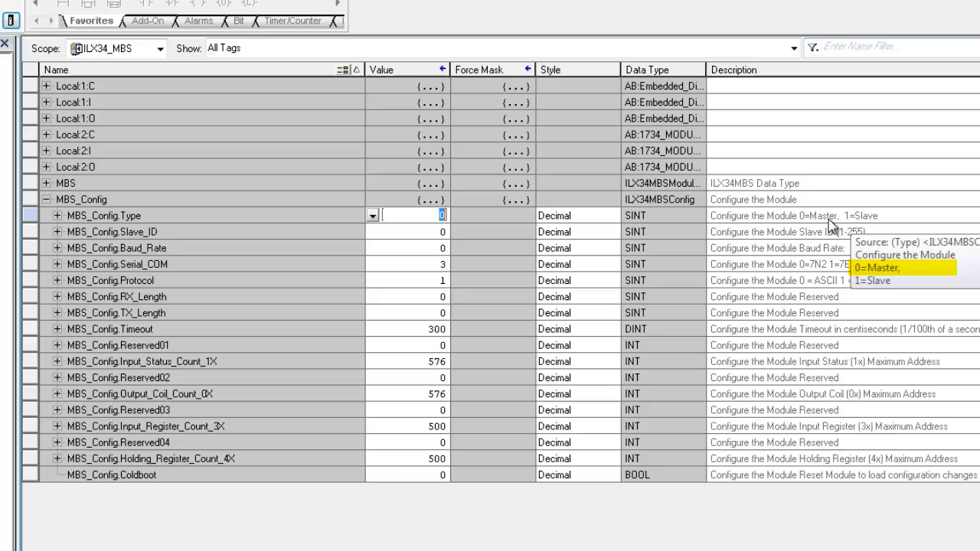
left_click(417, 231)
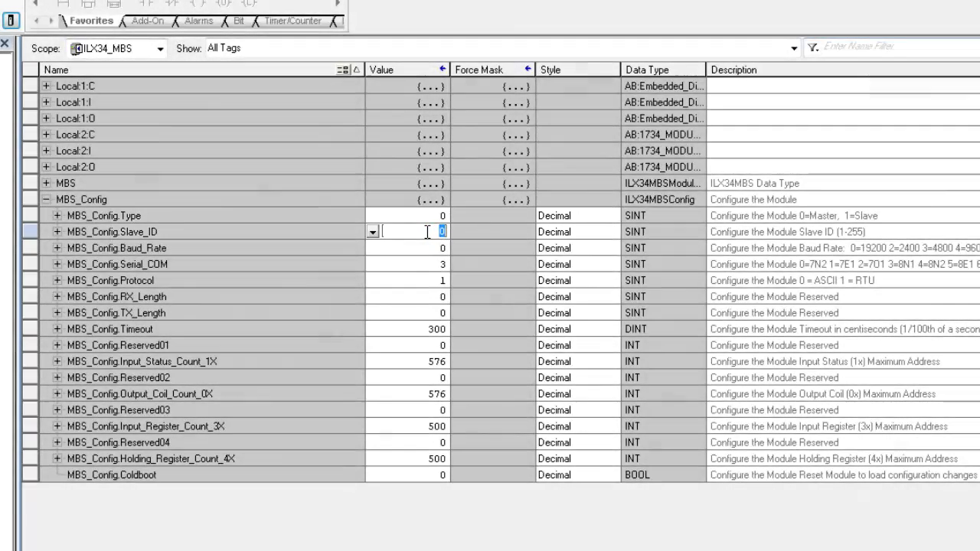
left_click(428, 248)
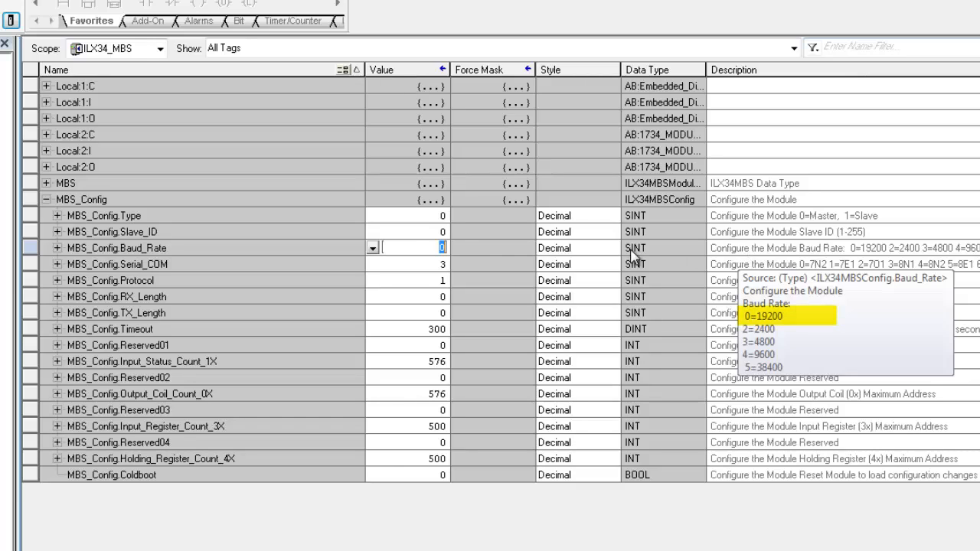
key("Return")
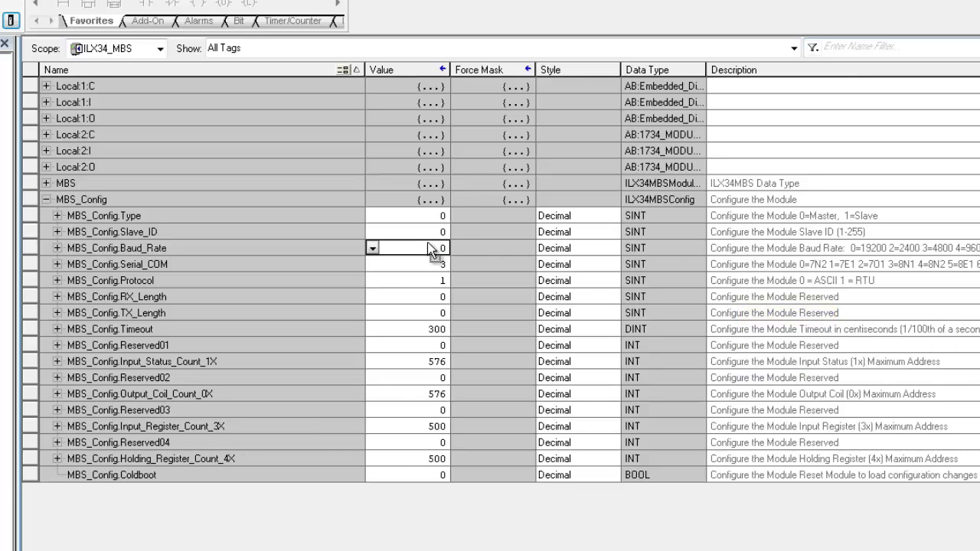
double_click(425, 264)
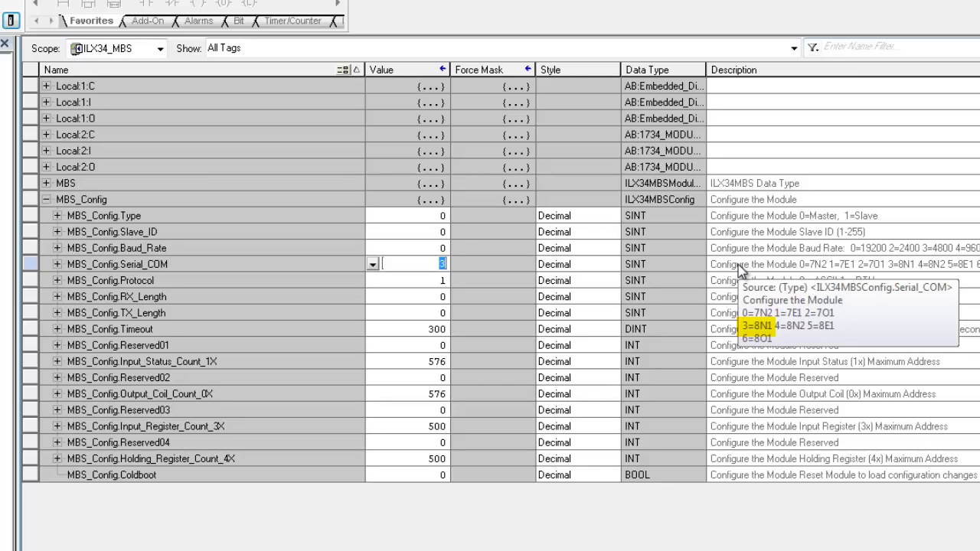
left_click(431, 281)
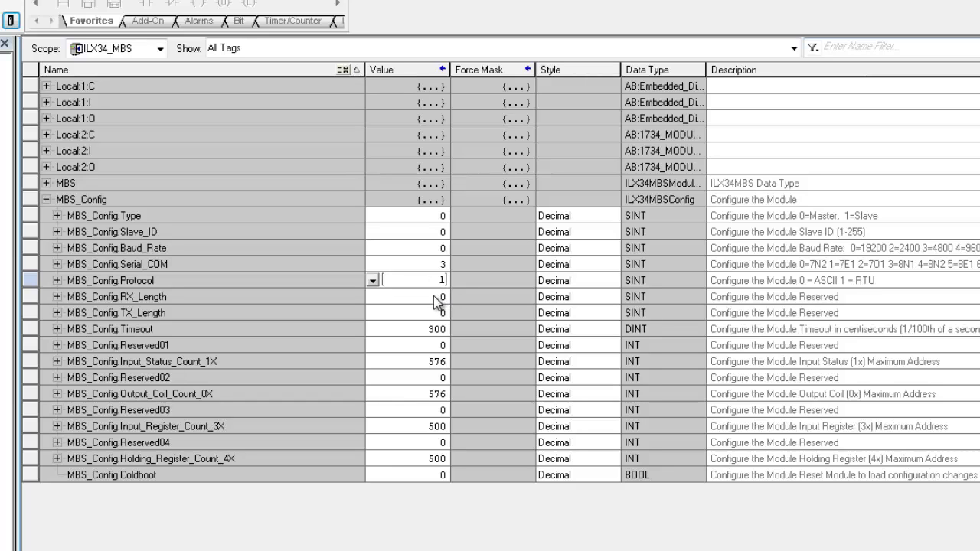
left_click(418, 331)
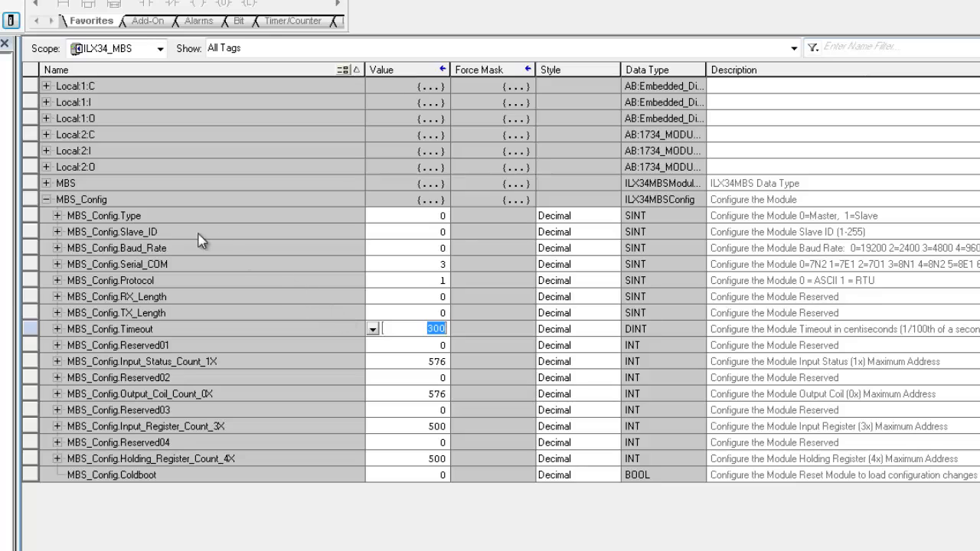
left_click(46, 200)
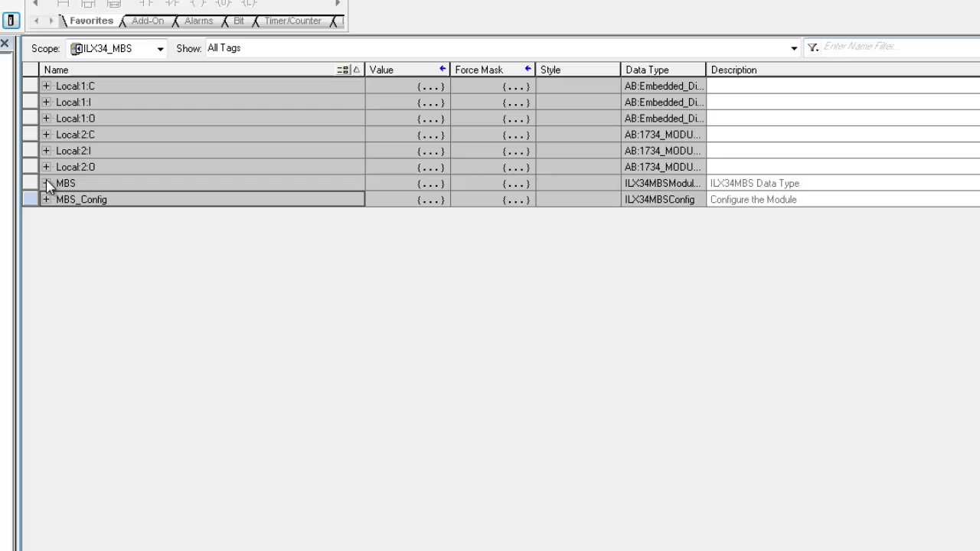
Step: Expand MBS > MASTERCMD > MASTERCMD[0] to show its command members
left_click(47, 184)
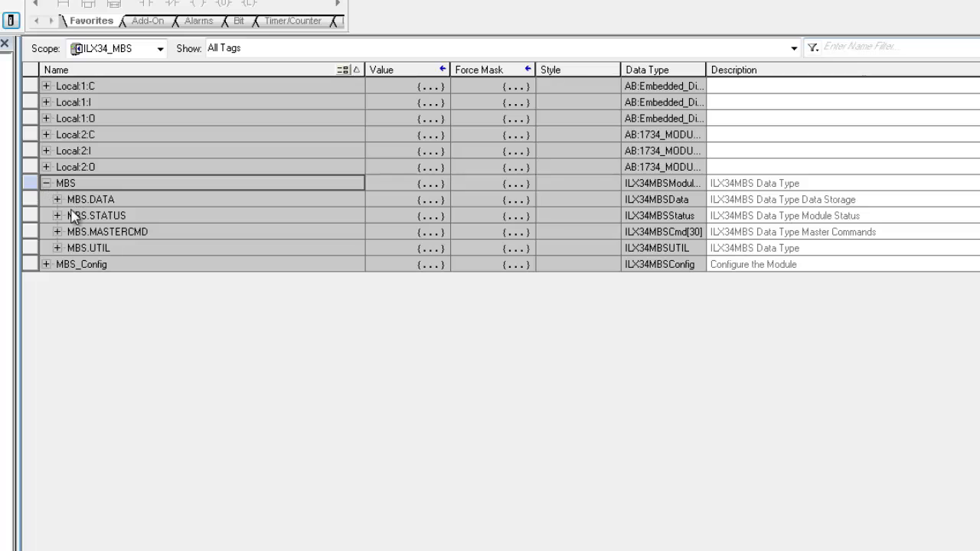
left_click(59, 232)
left_click(59, 232)
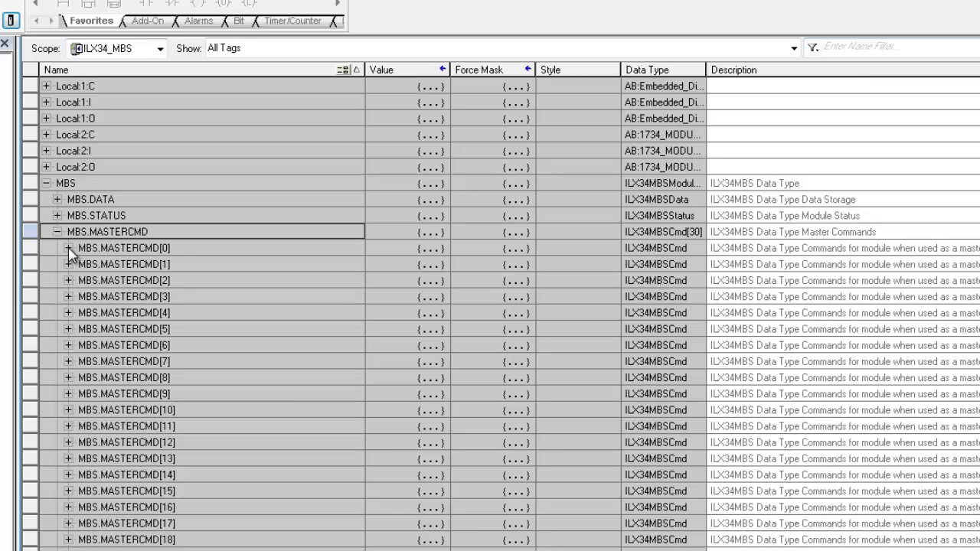
left_click(68, 248)
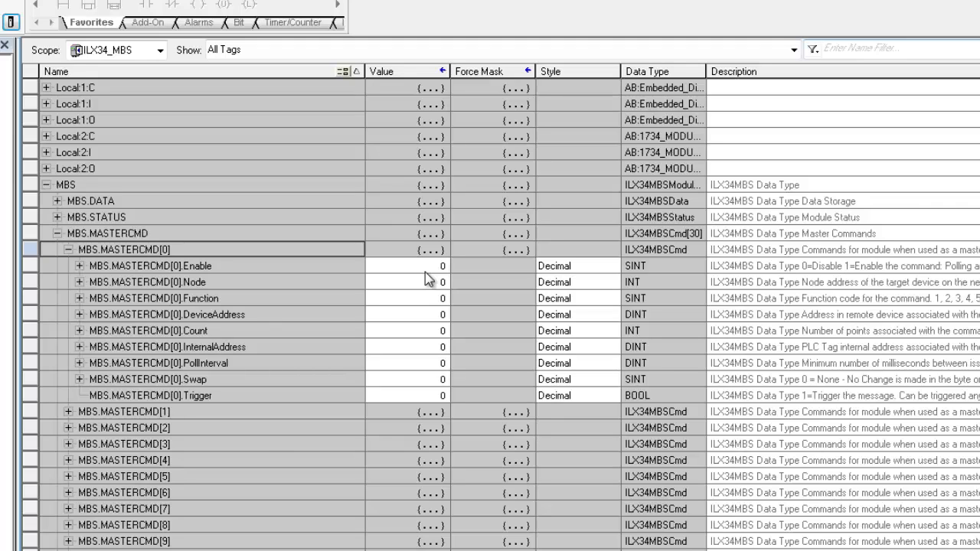
Step: Set MASTERCMD[0] Enable 1, Node 3 and Function 16, leaving DeviceAddress selected
left_click(425, 268)
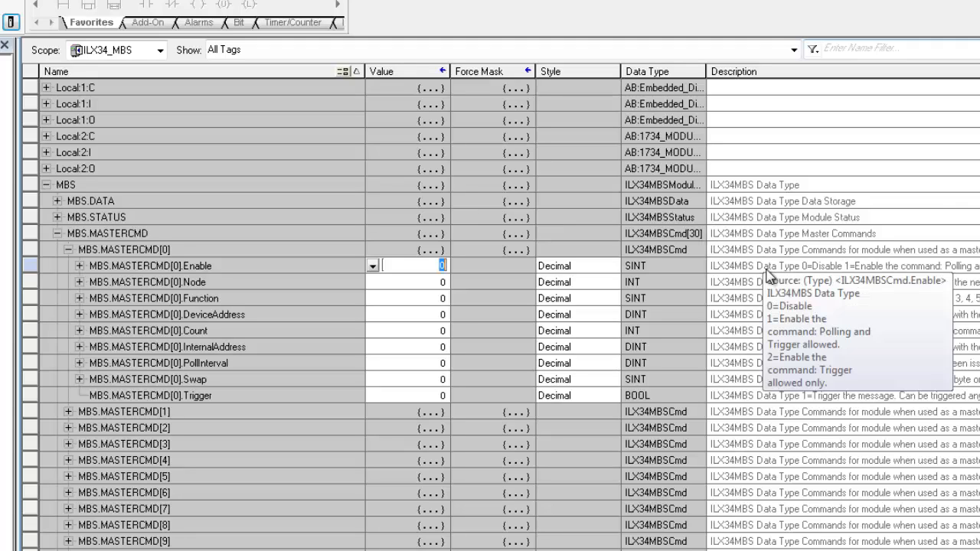
type("1")
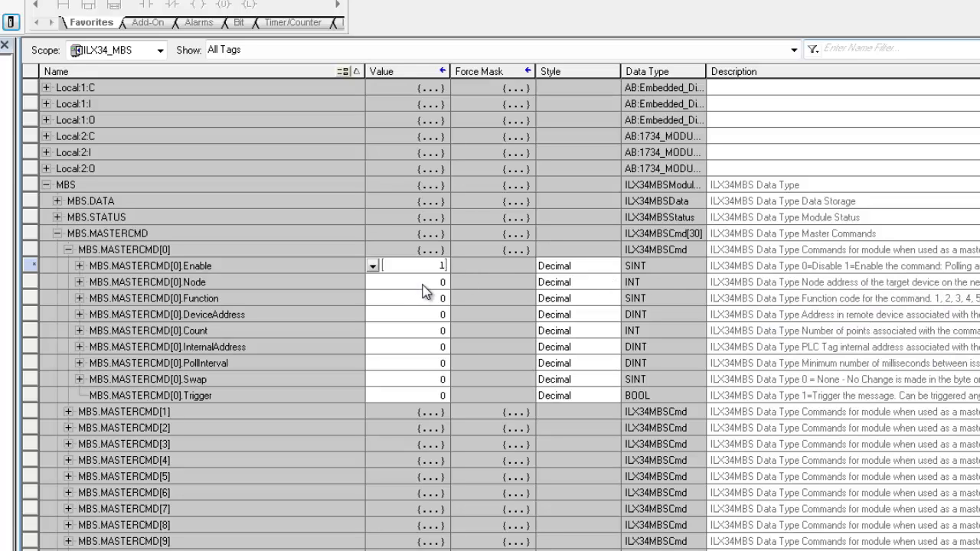
left_click(426, 285)
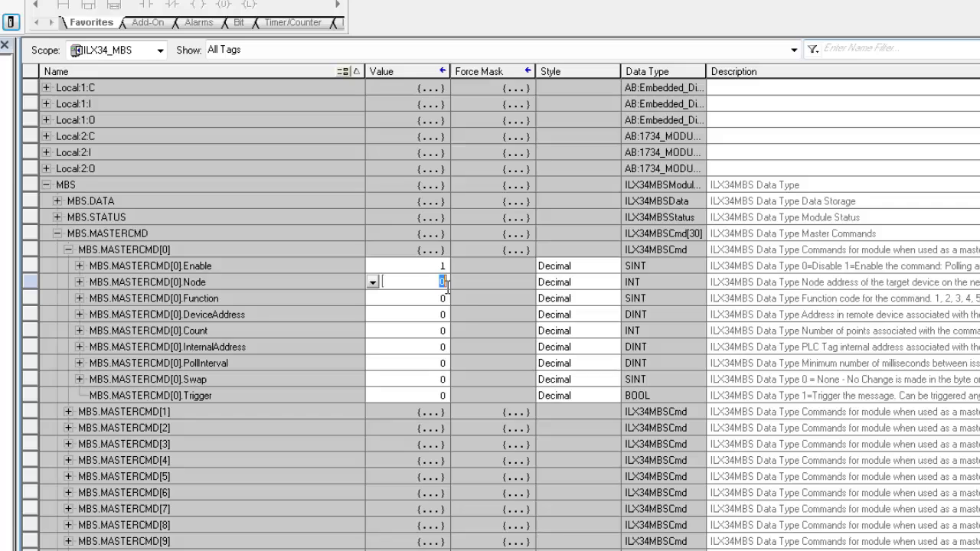
type("3")
left_click(425, 300)
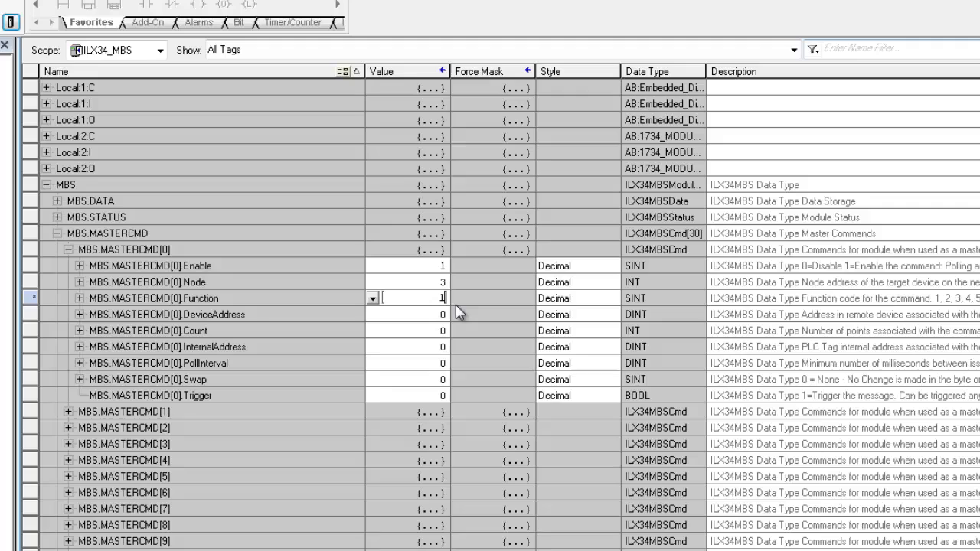
type("16")
left_click(426, 316)
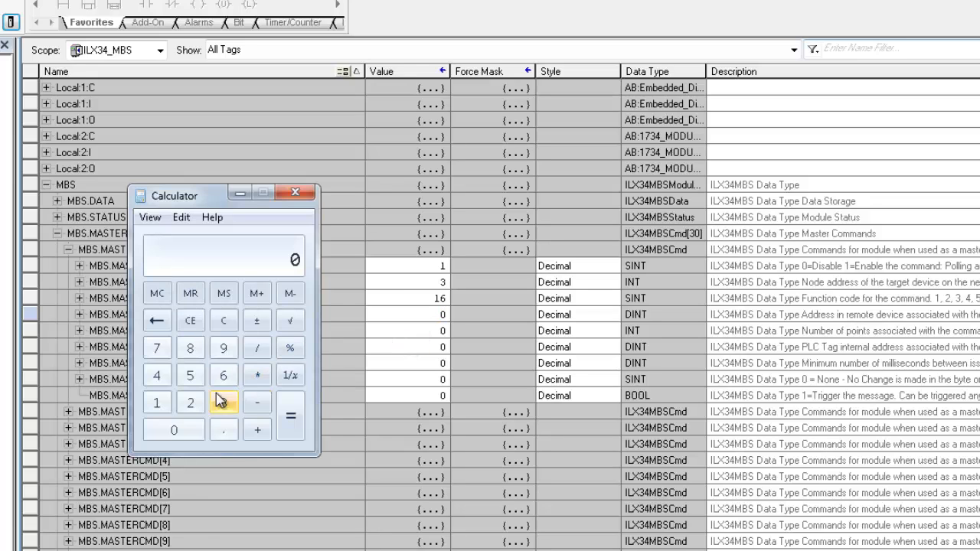
Step: Work out 40039 minus 40001 in Calculator, giving register offset 38
left_click(156, 375)
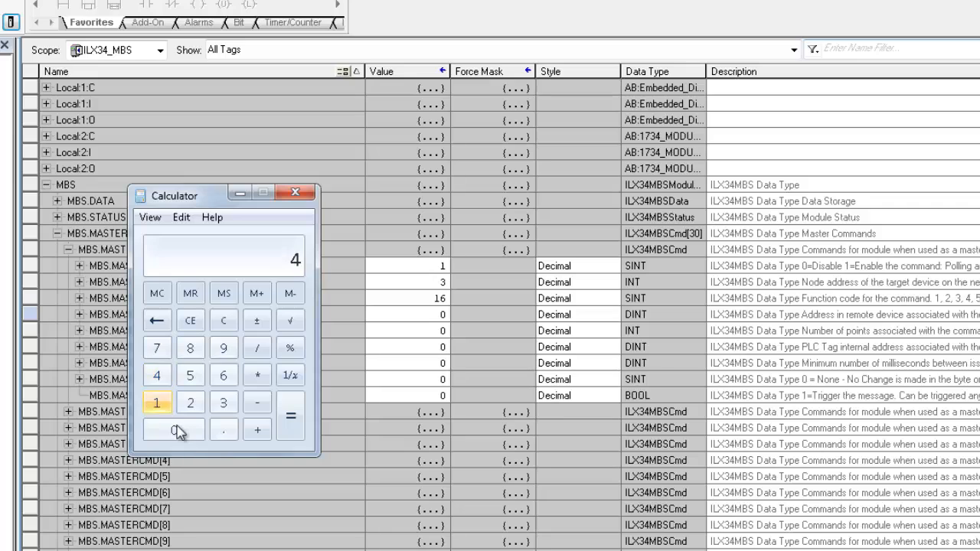
left_click(178, 430)
left_click(179, 431)
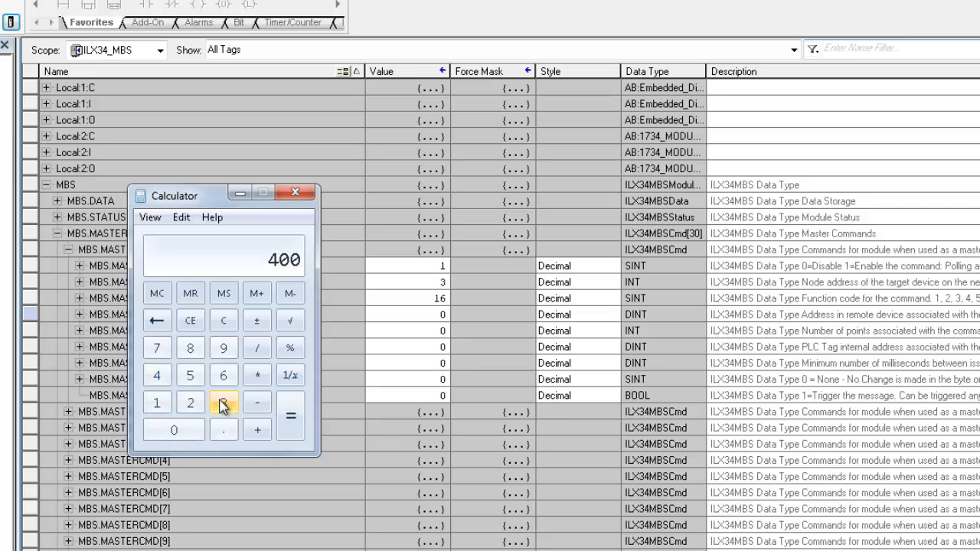
left_click(223, 404)
left_click(222, 348)
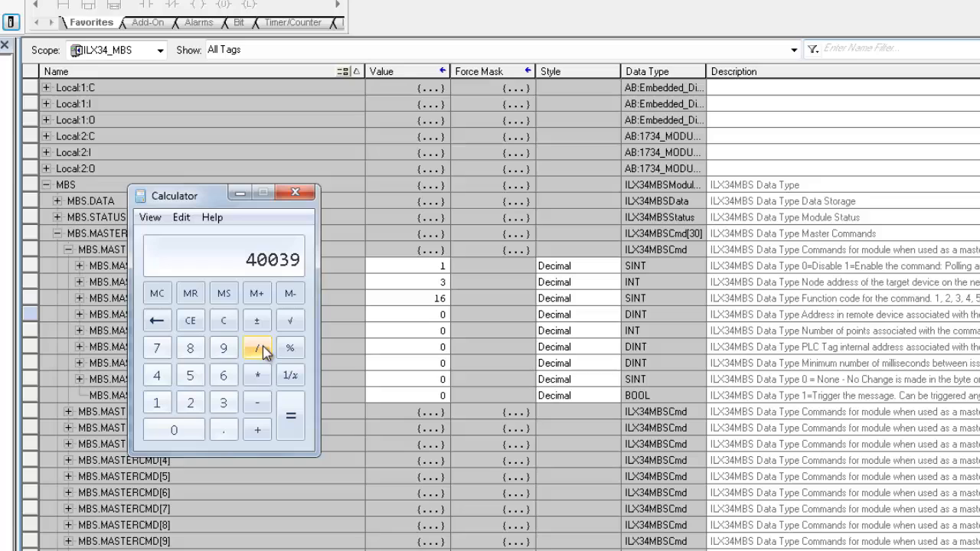
left_click(259, 398)
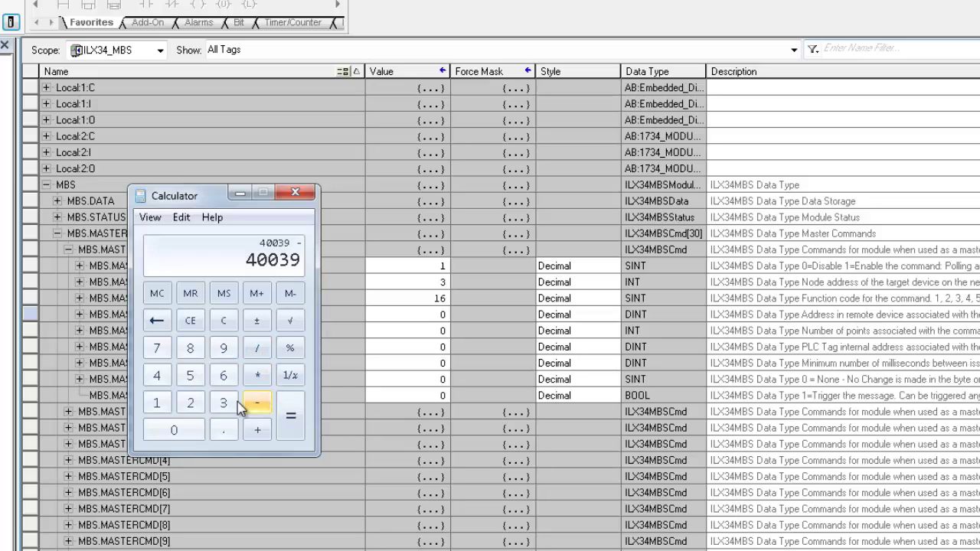
left_click(157, 379)
left_click(174, 428)
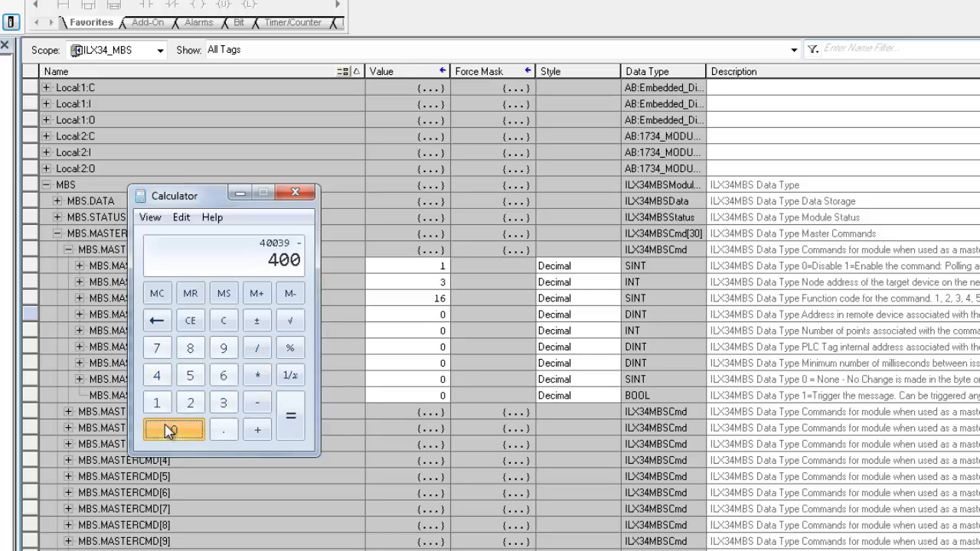
left_click(174, 428)
left_click(157, 403)
left_click(291, 416)
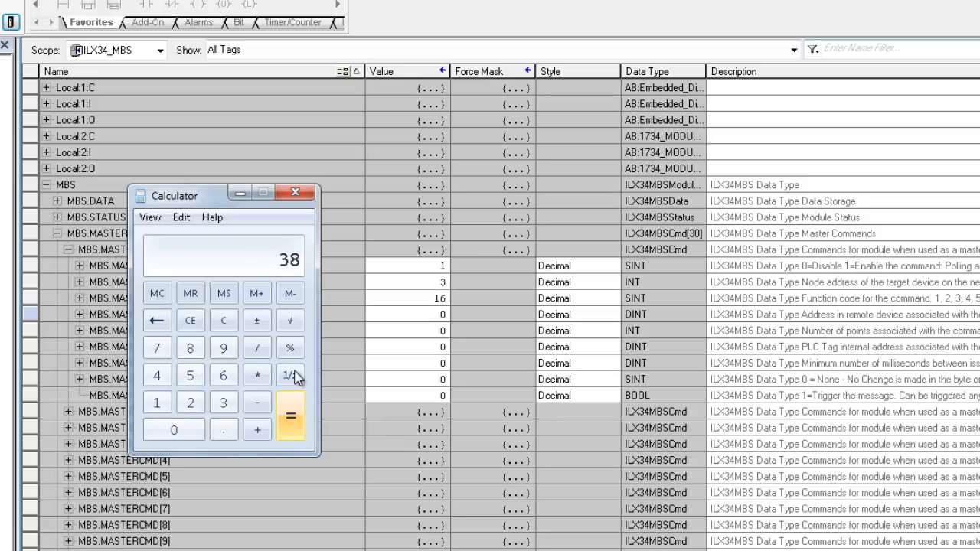
Step: Enter DeviceAddress 38 and Count 1, leaving InternalAddress, PollInterval, Swap and Trigger at 0
left_click(427, 314)
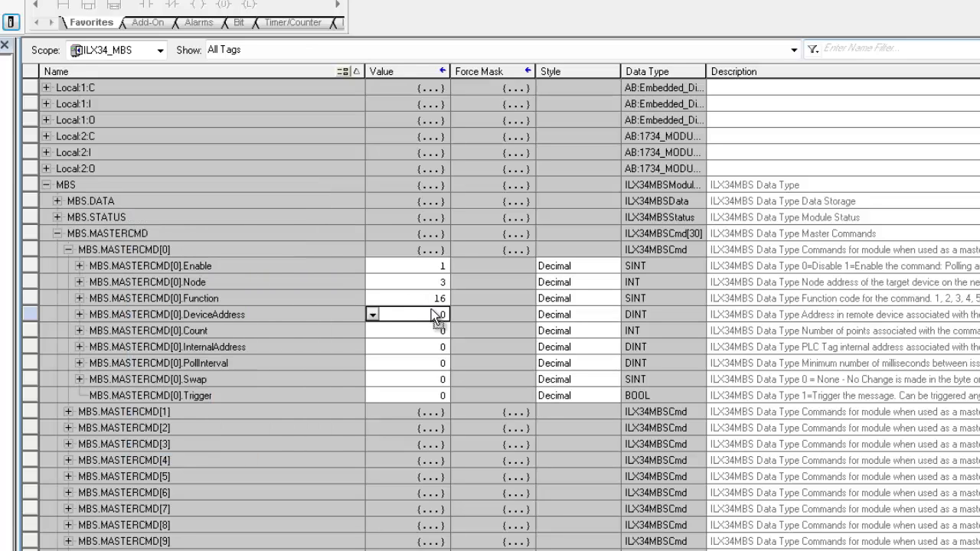
type("38")
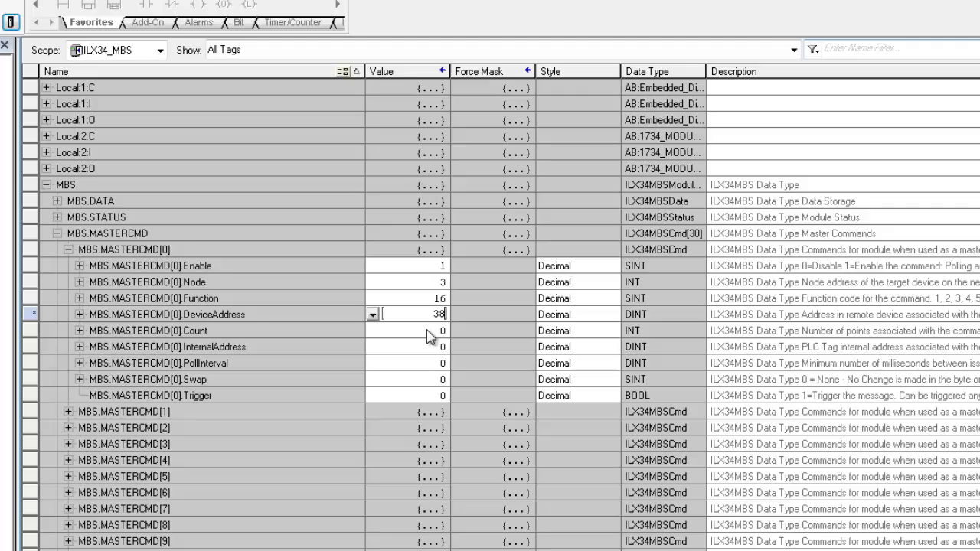
left_click(436, 330)
type("1")
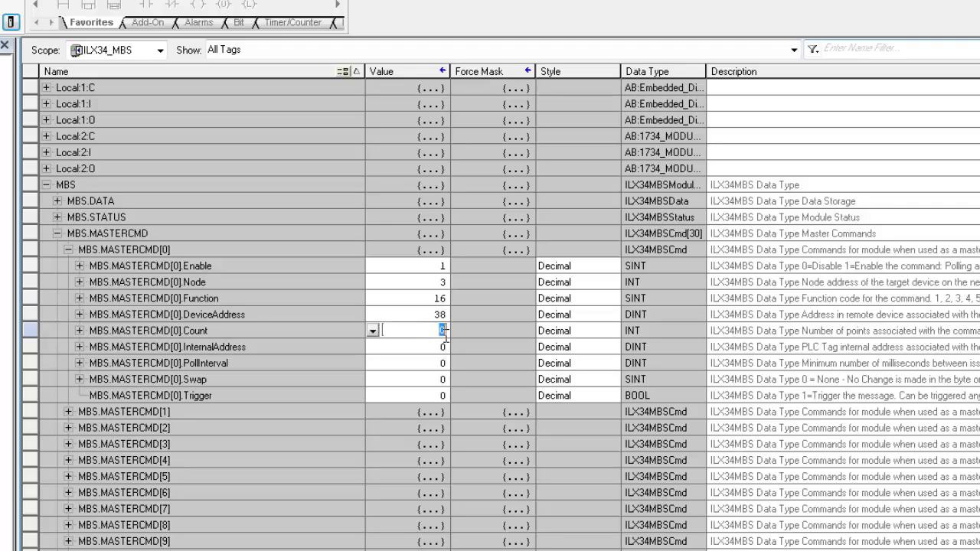
left_click(429, 348)
double_click(441, 347)
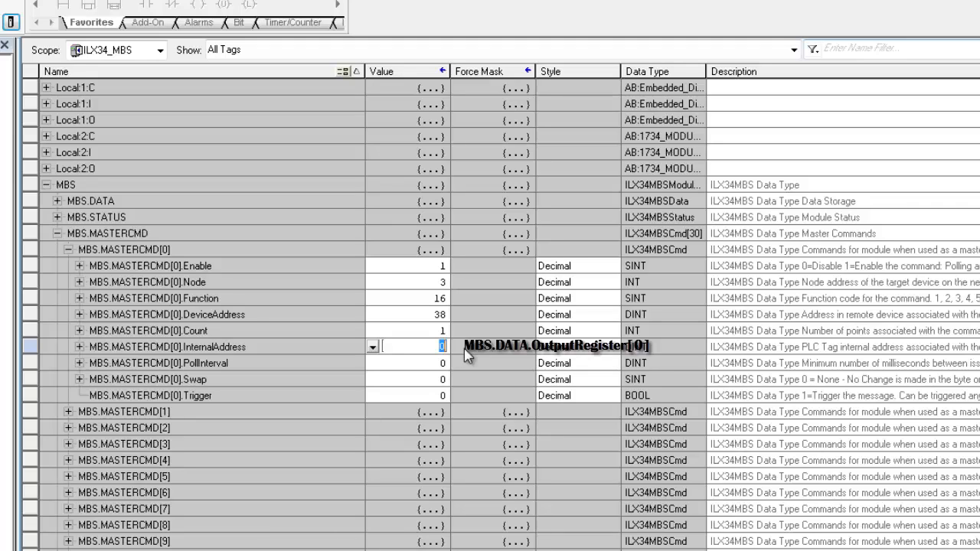
left_click(409, 362)
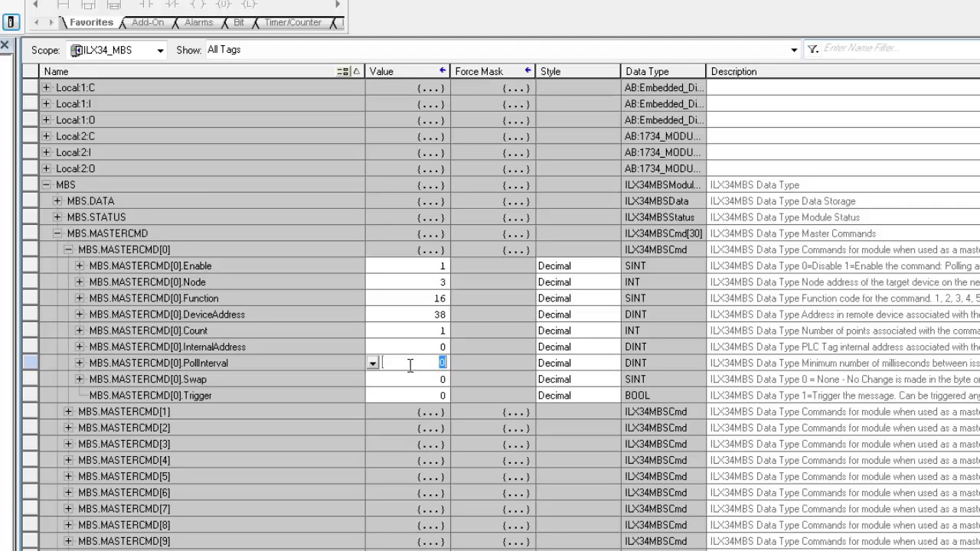
left_click(414, 379)
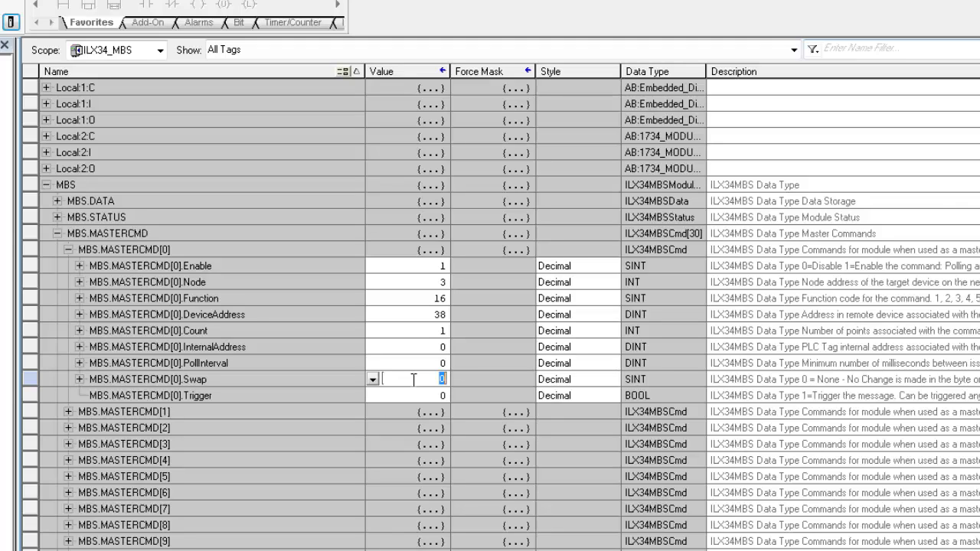
left_click(417, 396)
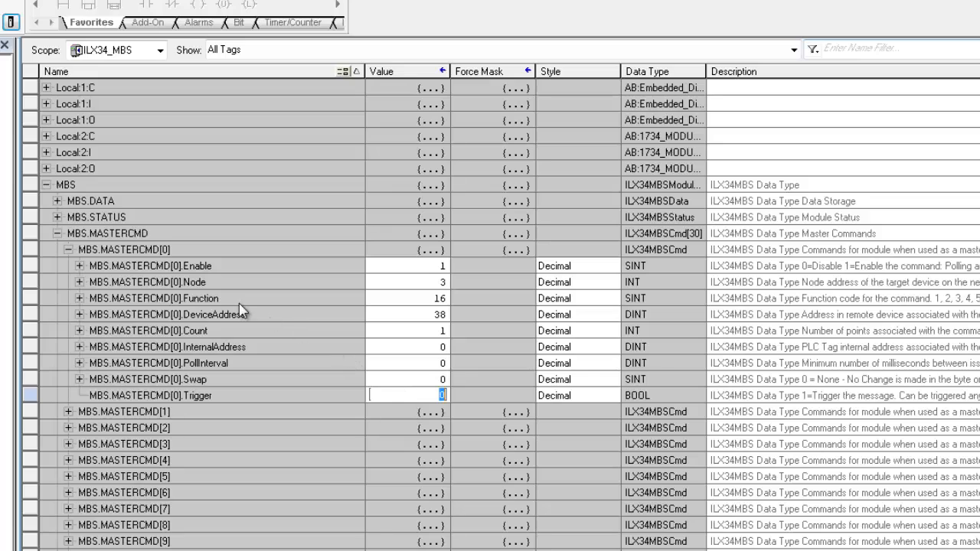
Step: Switch from MASTERCMD[0] to MASTERCMD[1] and enter Enable 1, Node 3, Function 4
left_click(69, 250)
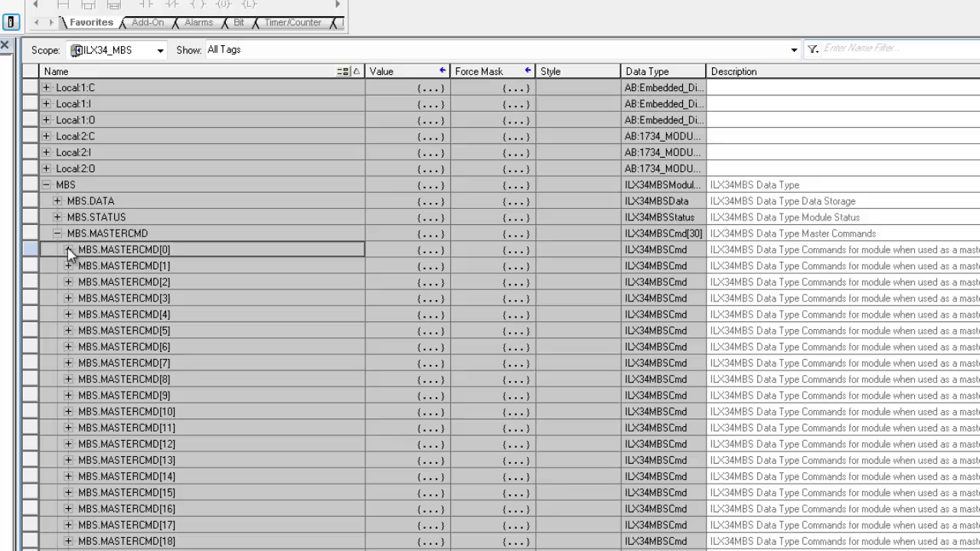
left_click(68, 265)
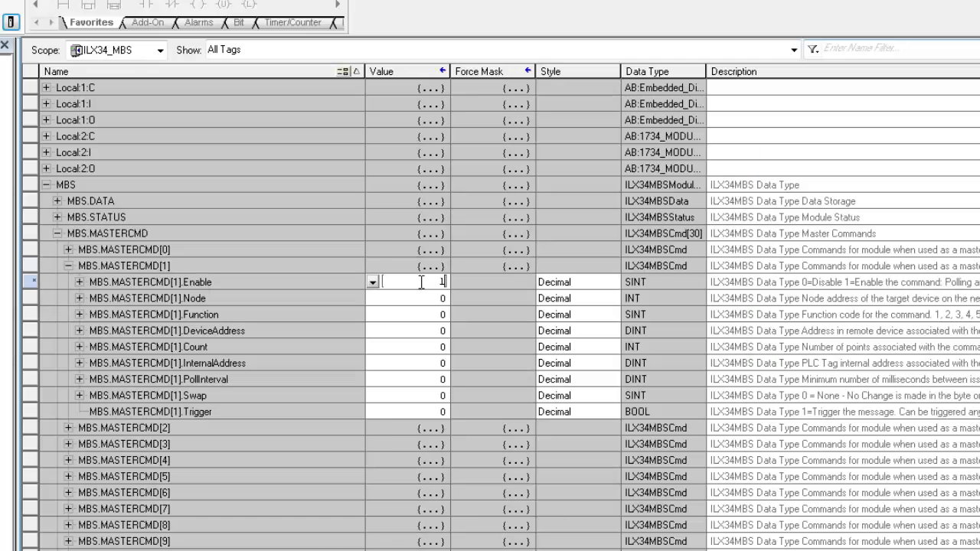
left_click(426, 301)
type("3")
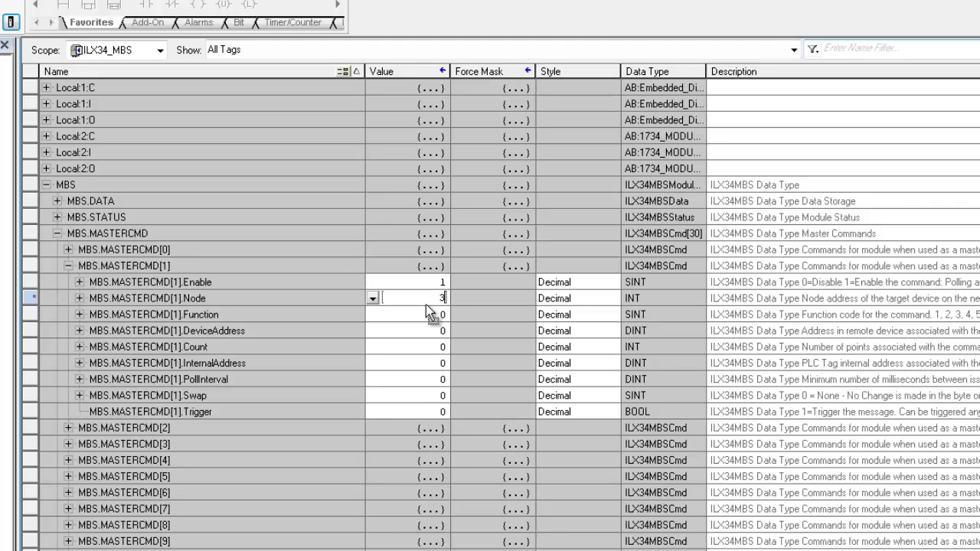
left_click(427, 316)
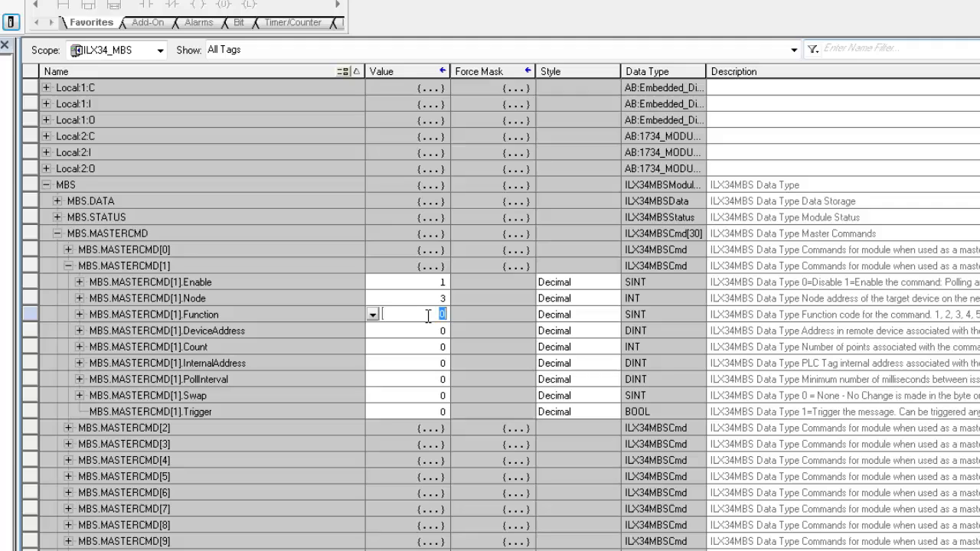
type("4")
left_click(428, 331)
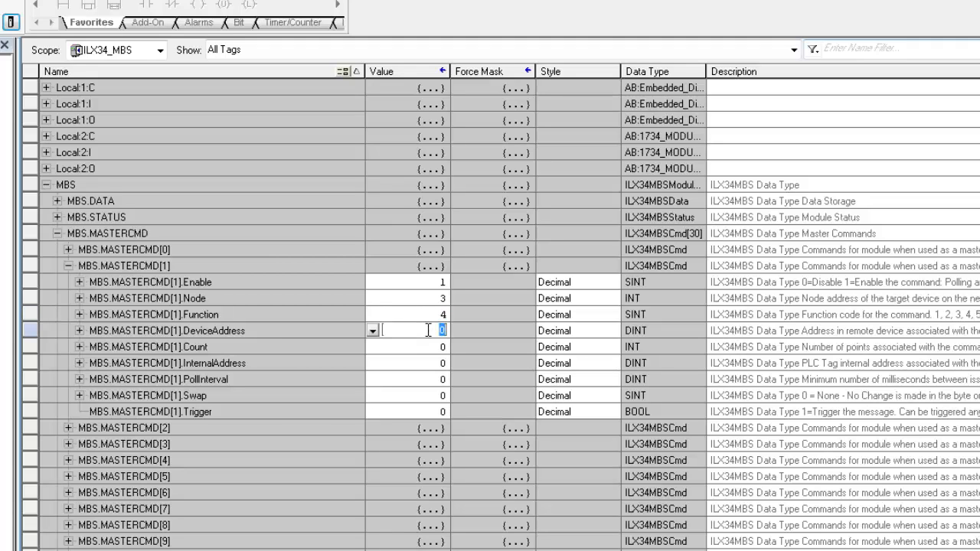
Step: Work out 30016 − 30001 = 15 in Calculator, close it and return to DeviceAddress
key("super+r")
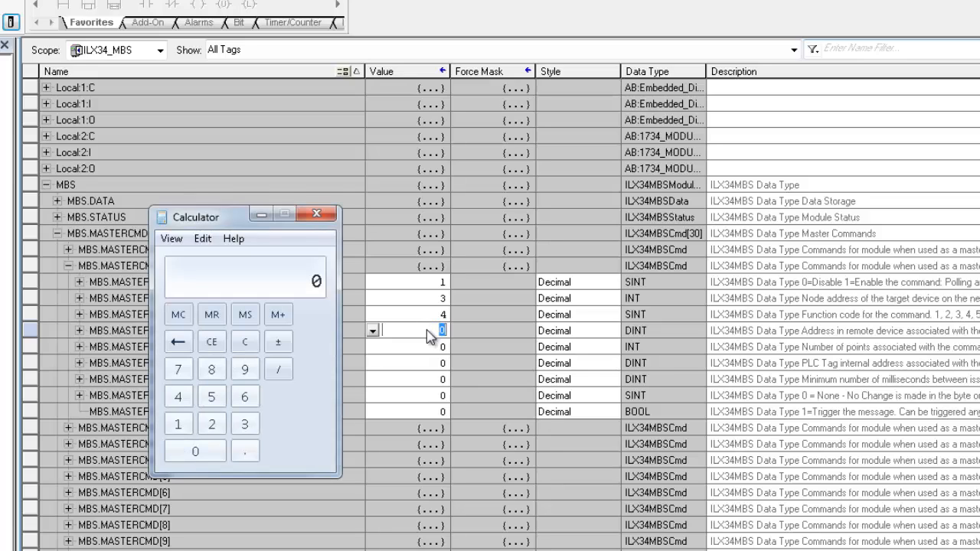
left_click(244, 424)
left_click(196, 451)
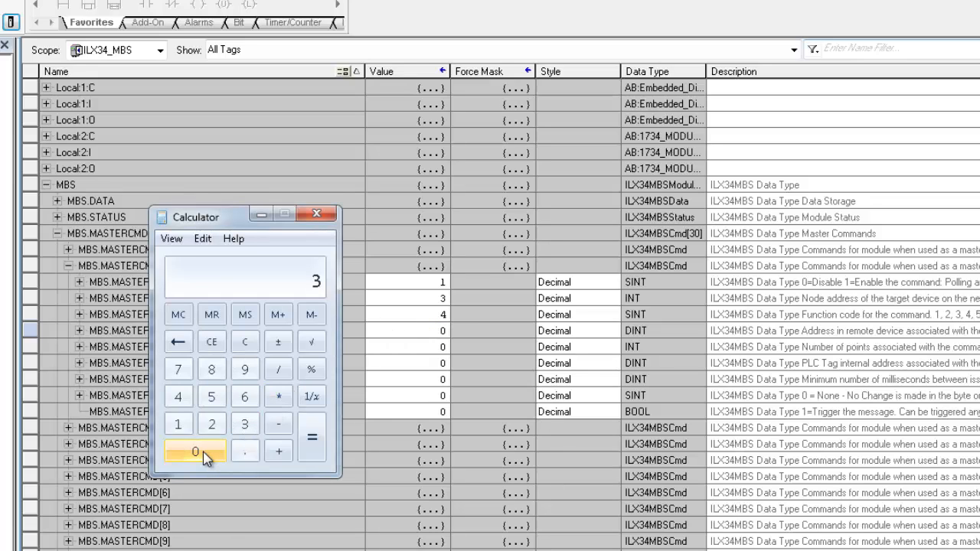
left_click(177, 424)
left_click(244, 396)
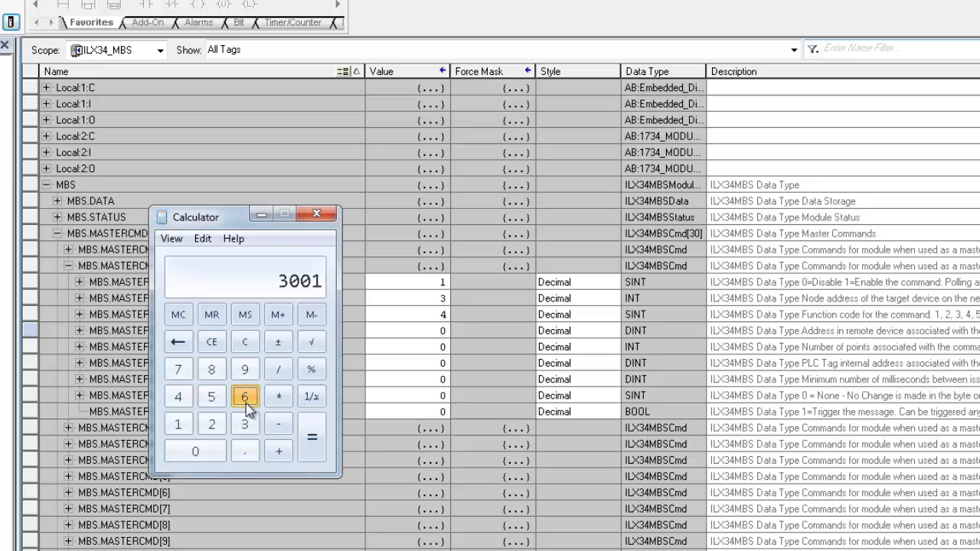
left_click(279, 424)
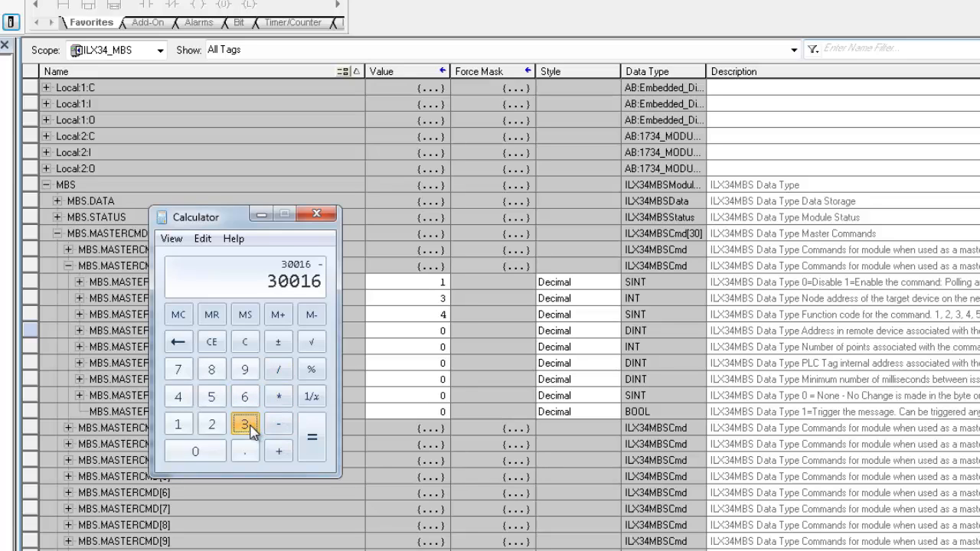
left_click(244, 424)
left_click(195, 452)
left_click(195, 451)
left_click(195, 452)
left_click(177, 424)
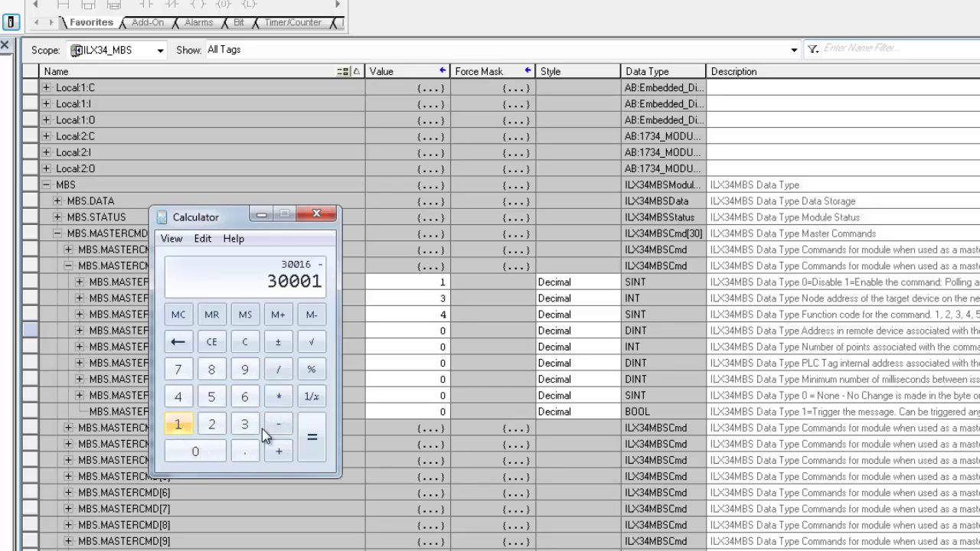
left_click(311, 437)
left_click(431, 329)
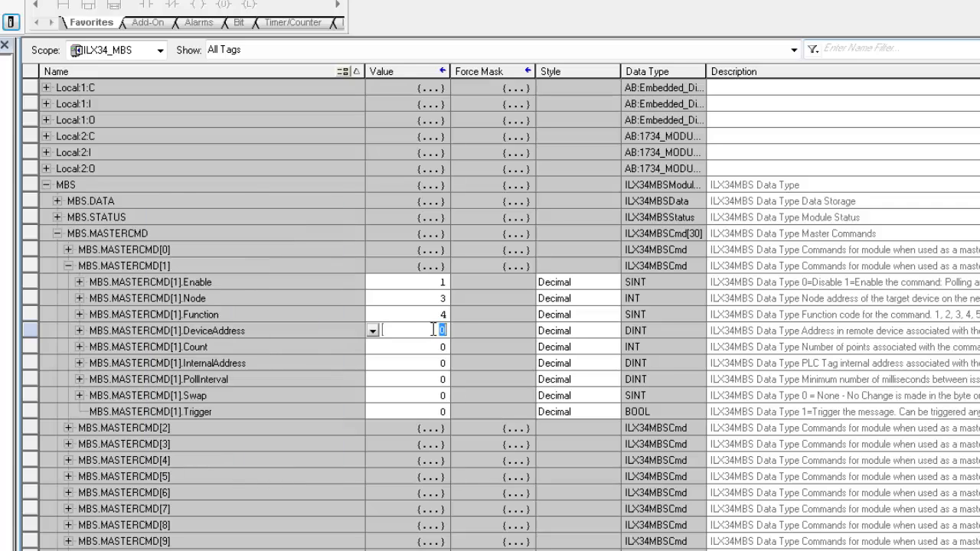
type("15")
Step: Enter DeviceAddress 15 and Count 2 for MASTERCMD[1], keep InternalAddress 0, and collapse it
left_click(433, 349)
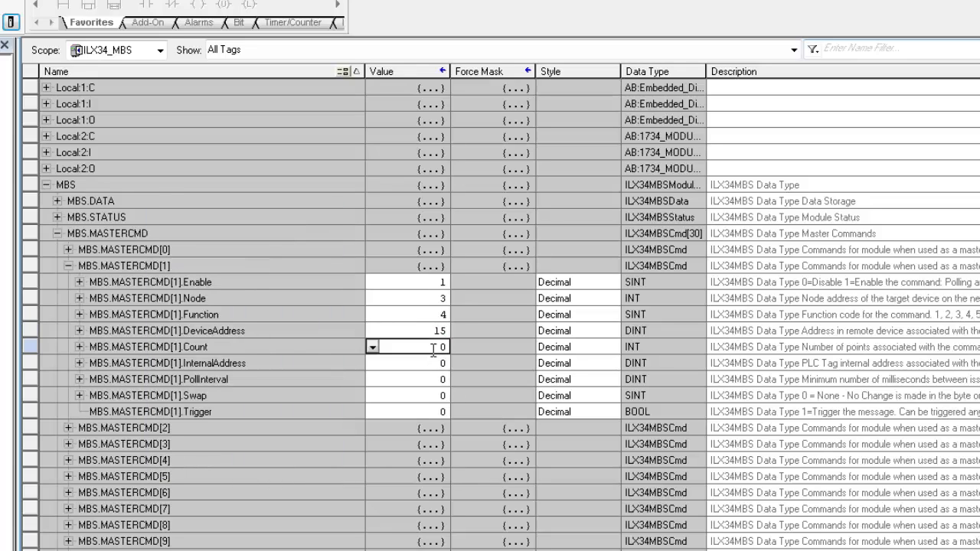
double_click(433, 349)
type("2")
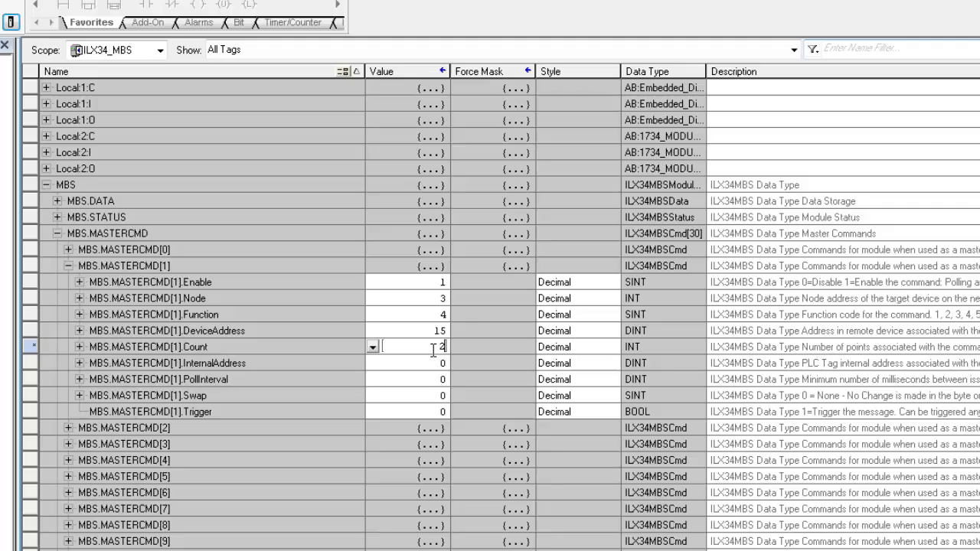
double_click(433, 366)
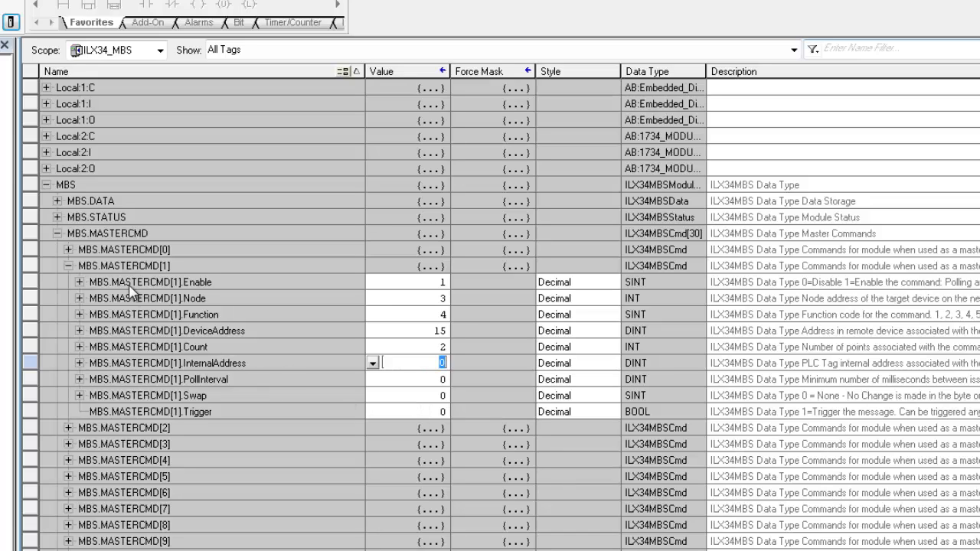
left_click(68, 265)
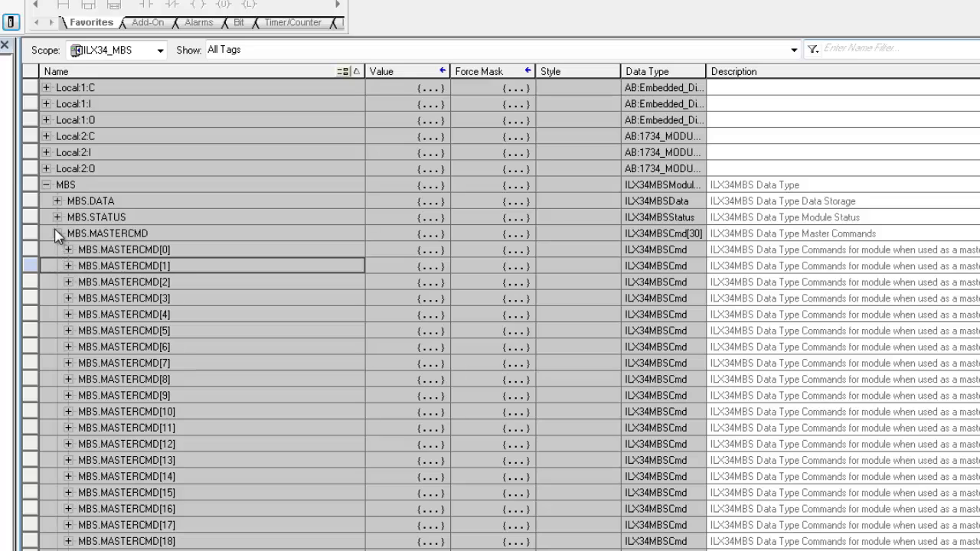
Step: Via Who Active, choose the 1769-L16ER at 10.1.2.83 on AB_ETHIP-1 and download the project
left_click(58, 233)
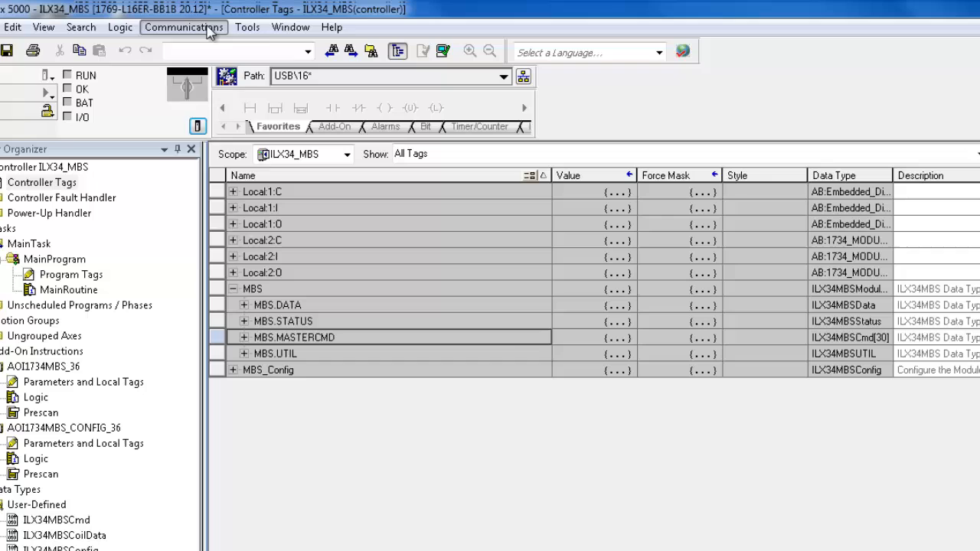
left_click(184, 27)
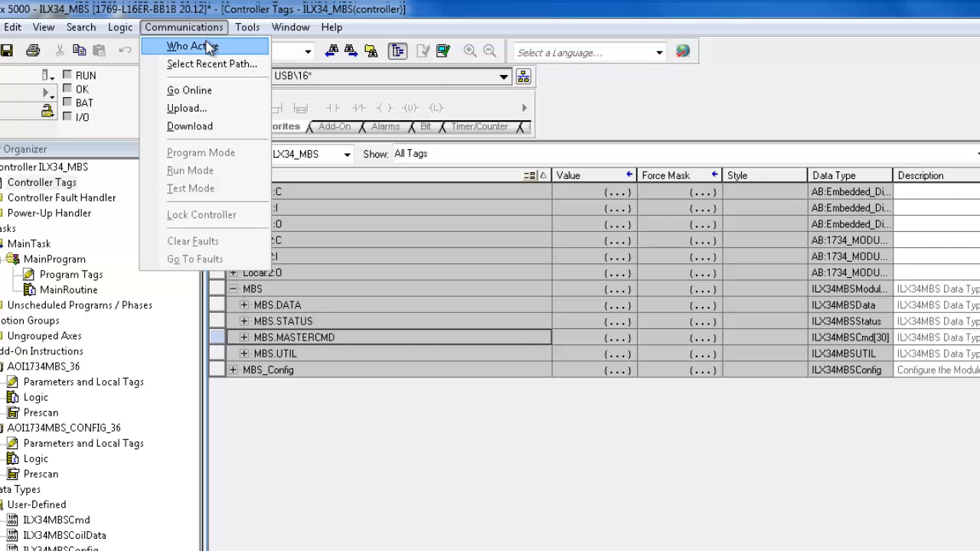
left_click(193, 46)
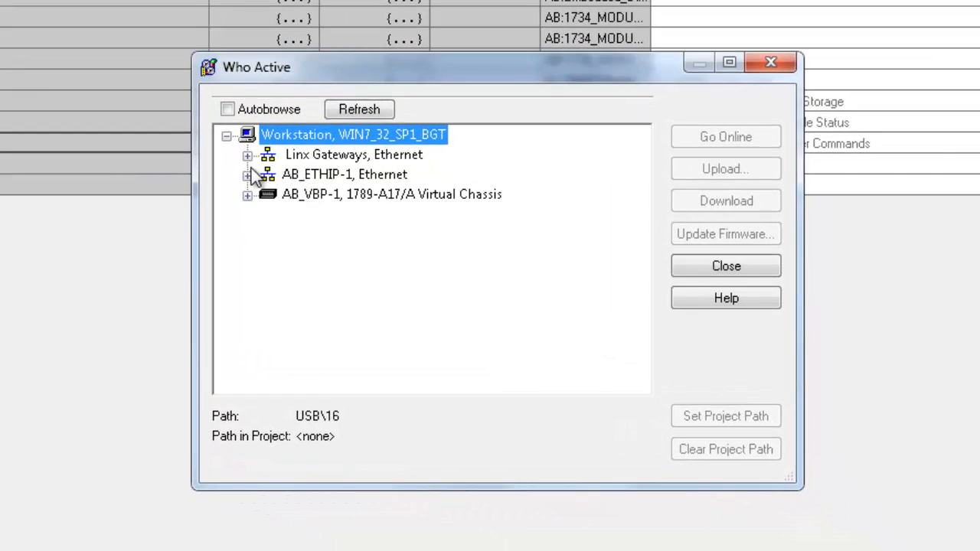
double_click(413, 224)
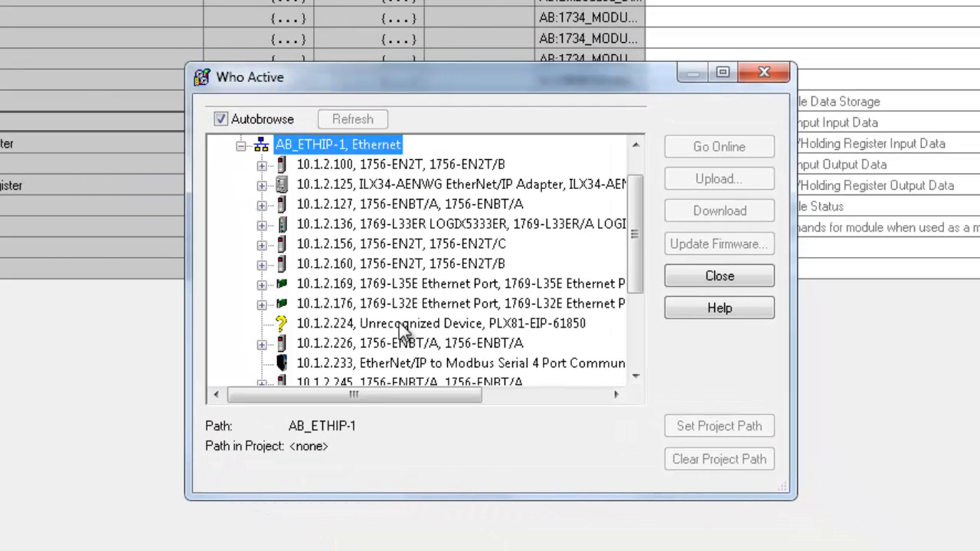
scroll(382, 268, "down", 3)
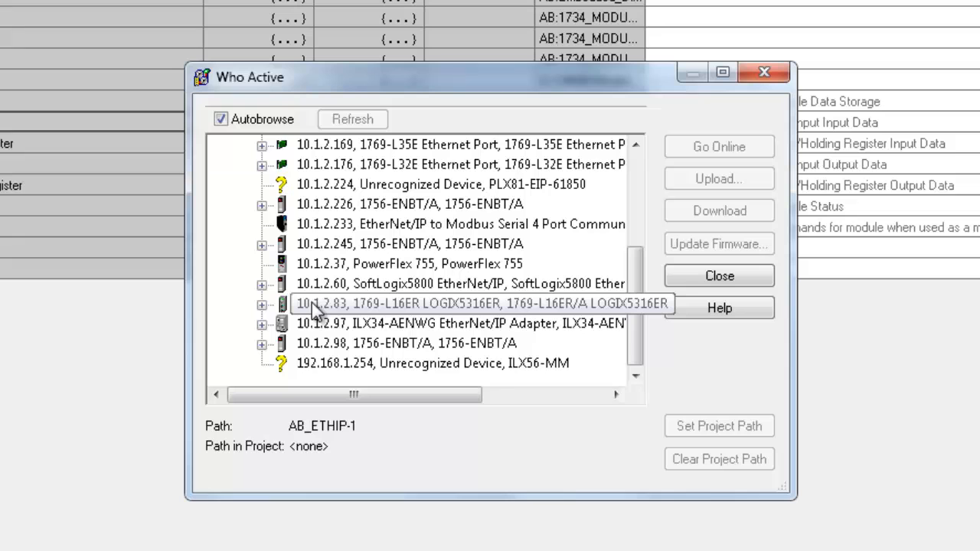
left_click(501, 304)
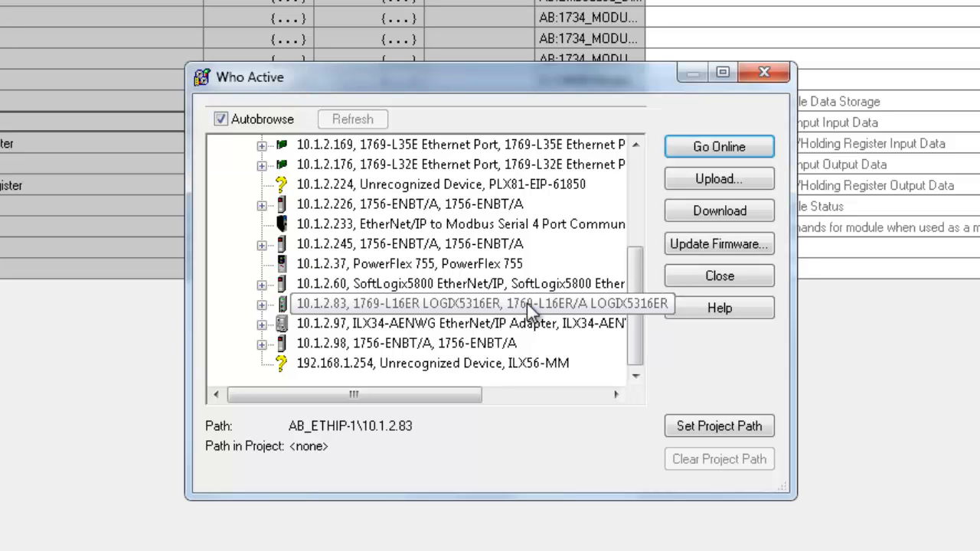
left_click(719, 211)
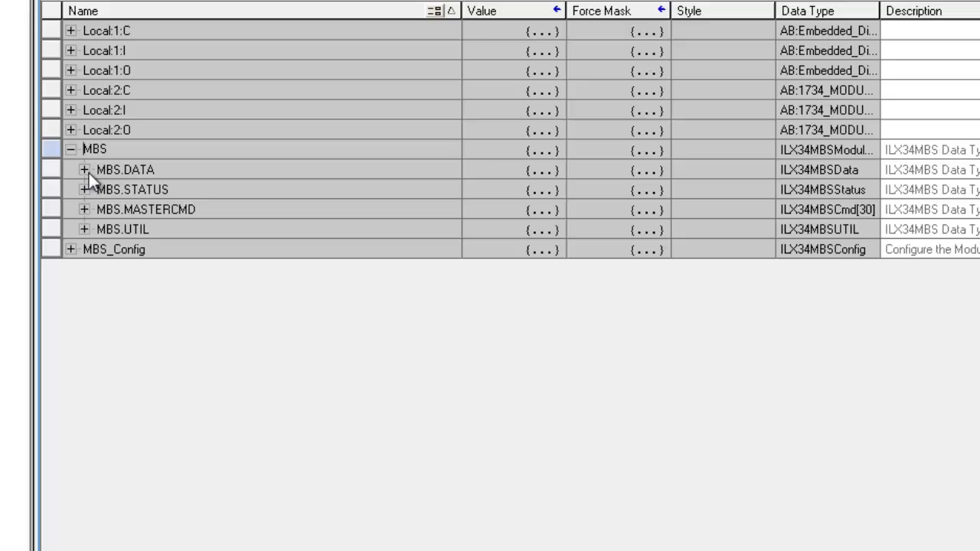
Step: Expand MBS.DATA.OutputRegister and write 76 into OutputRegister[0]
left_click(84, 169)
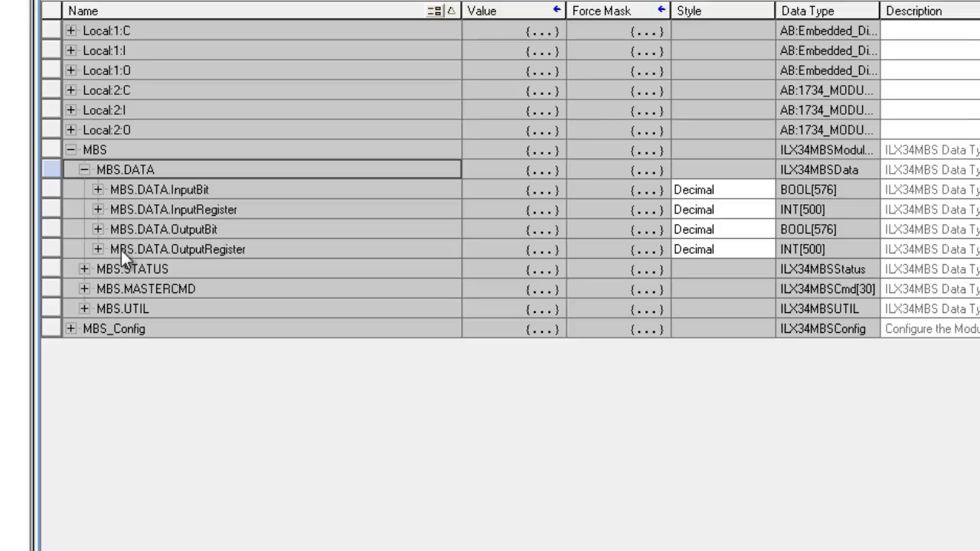
left_click(97, 249)
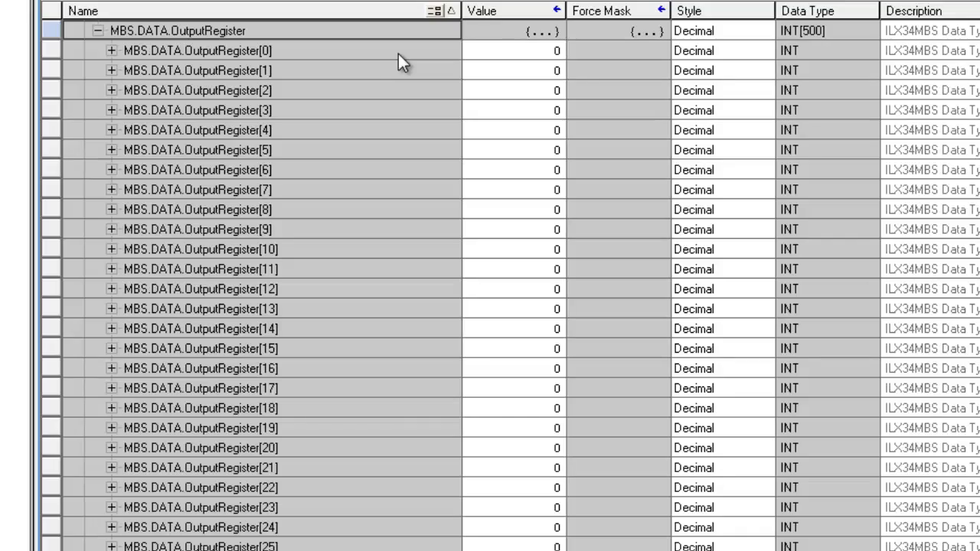
left_click(536, 50)
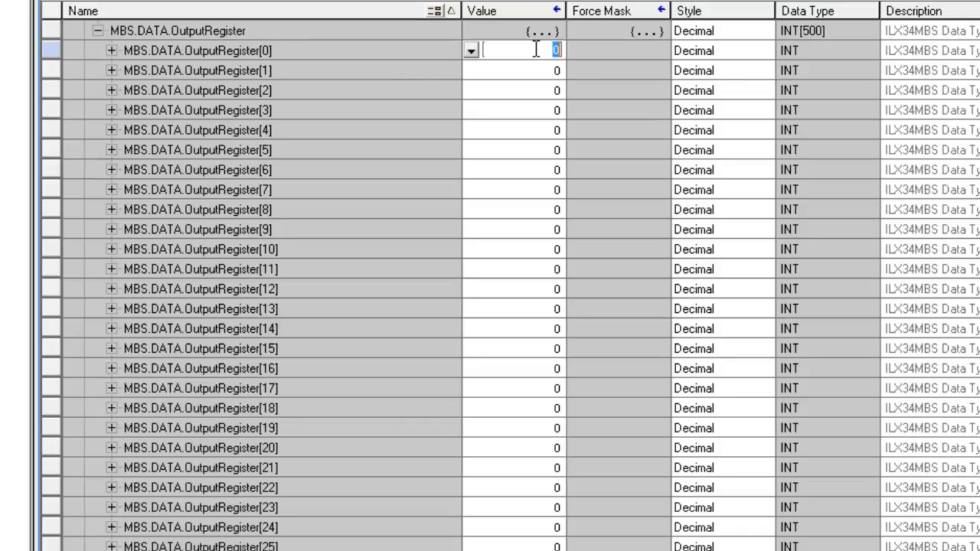
type("76")
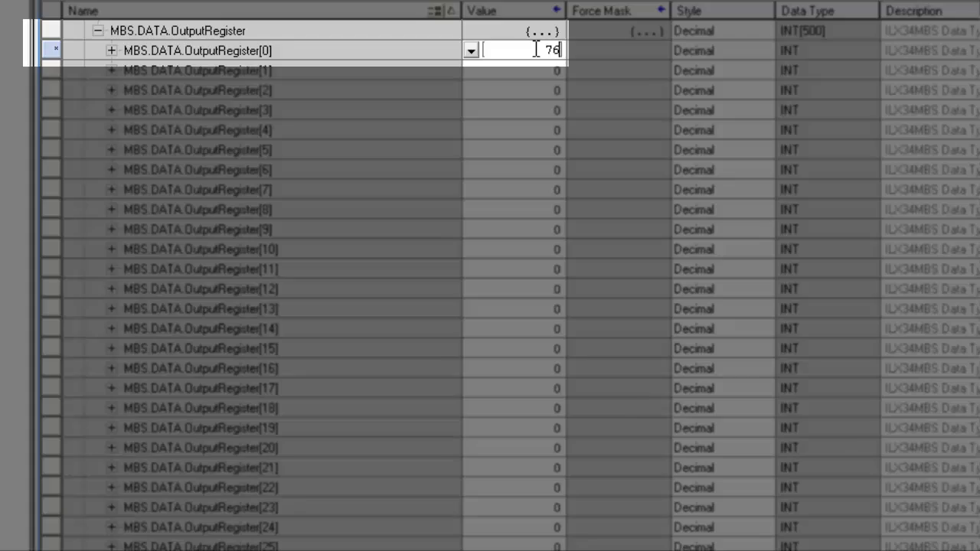
key("Return")
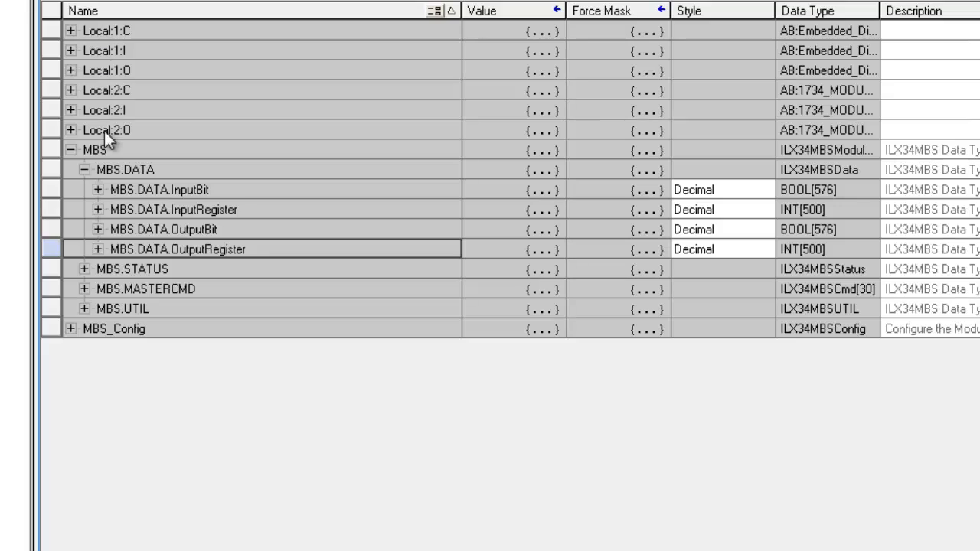
left_click(97, 210)
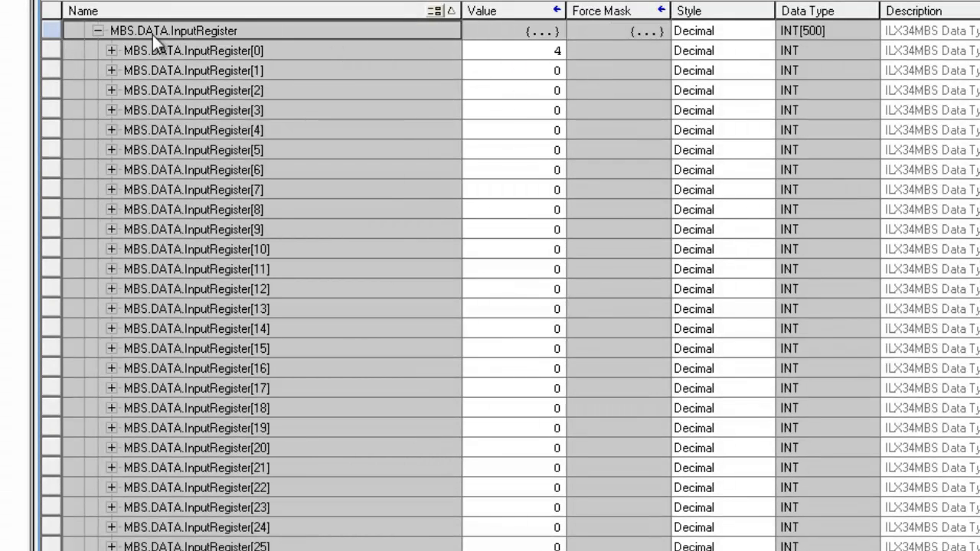
left_click(98, 31)
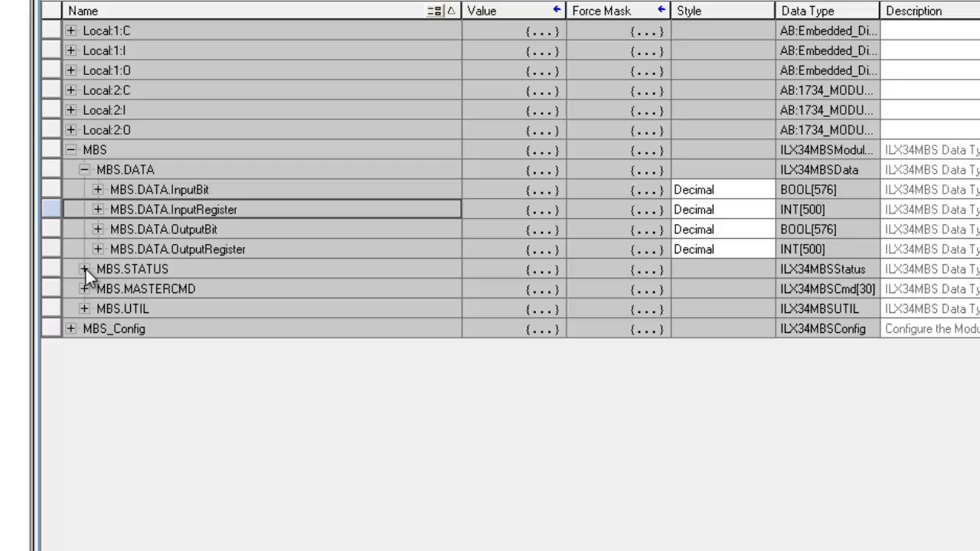
Step: Expand MBS.STATUS and its CmdError array to watch counts, ErrorCount 19 and zero command errors
left_click(86, 270)
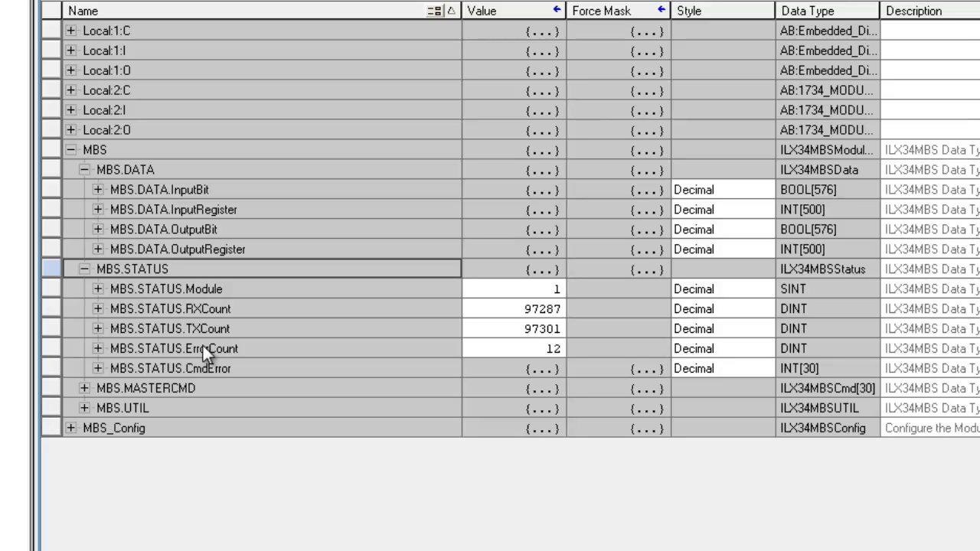
left_click(98, 368)
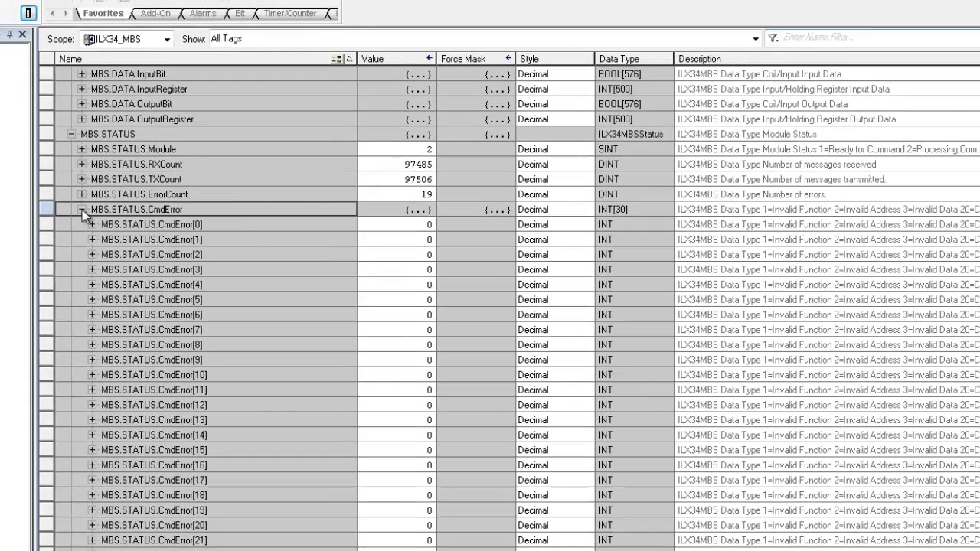
Step: Collapse CmdError, leaving Module 1, RXCount/TXCount near 97500 and ErrorCount 19 visible
left_click(82, 209)
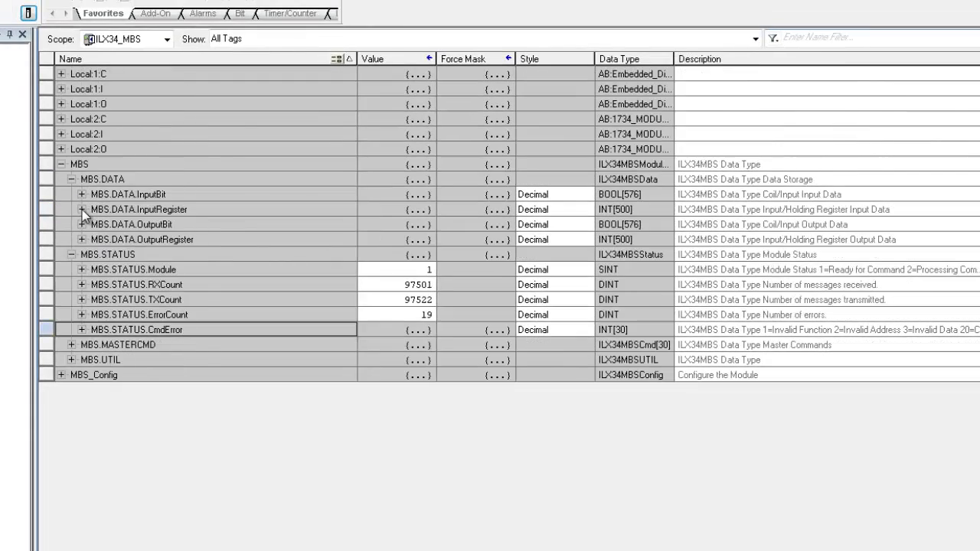